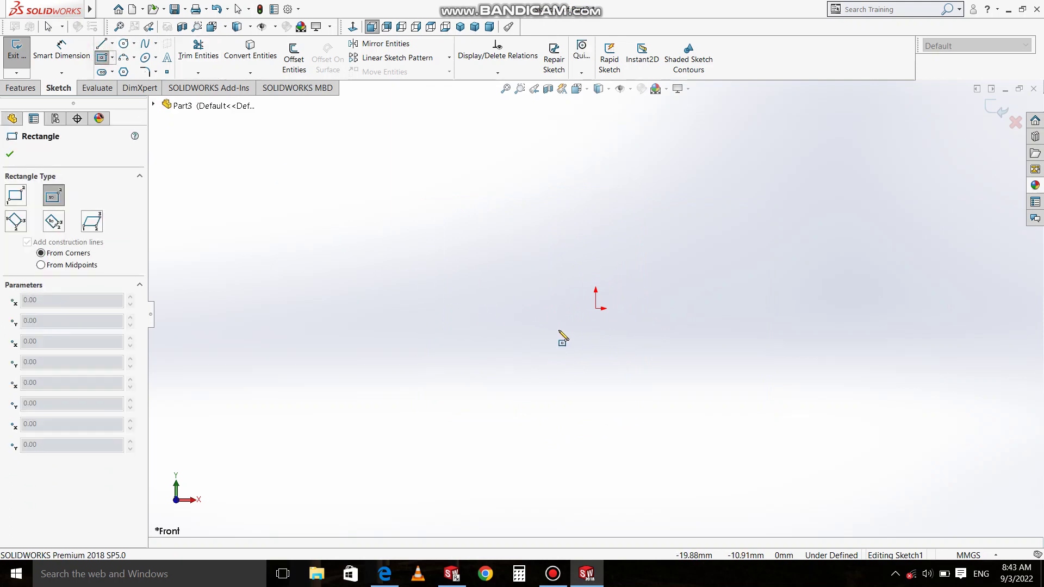
# Step: Sketch a centre rectangle on the origin, about 31 mm wide and 143 mm high
pyautogui.click(596, 309)
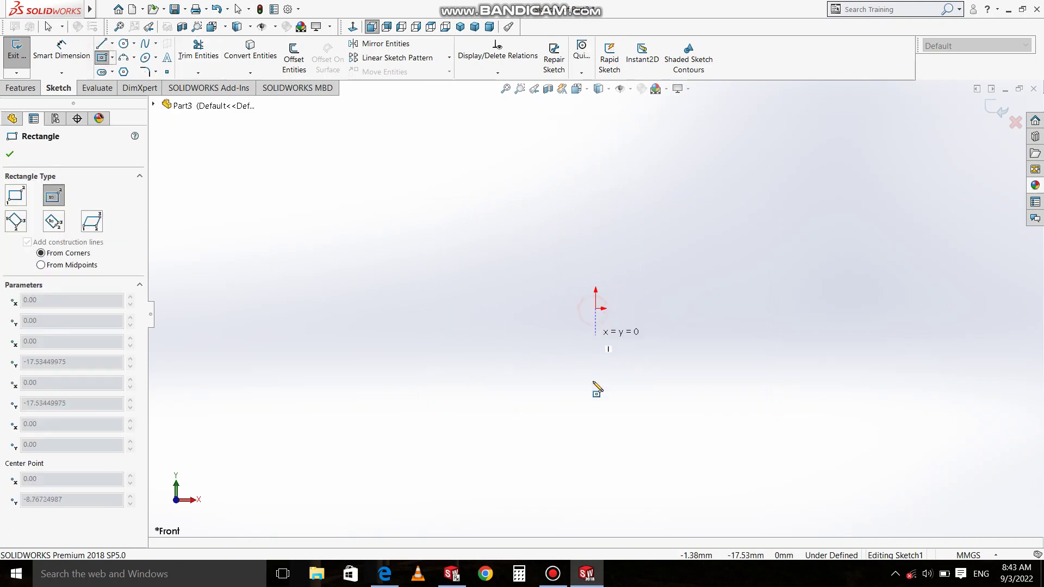
pyautogui.click(565, 449)
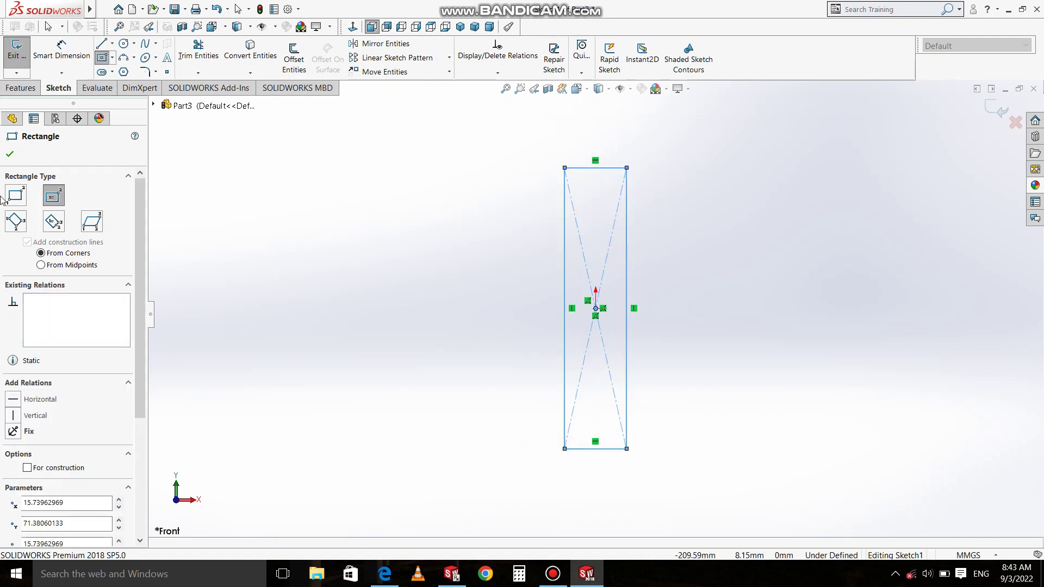
pyautogui.click(10, 155)
# Step: Dimension the rectangle's vertical side and set its height to 50 mm, checking the reference drawing
pyautogui.click(61, 54)
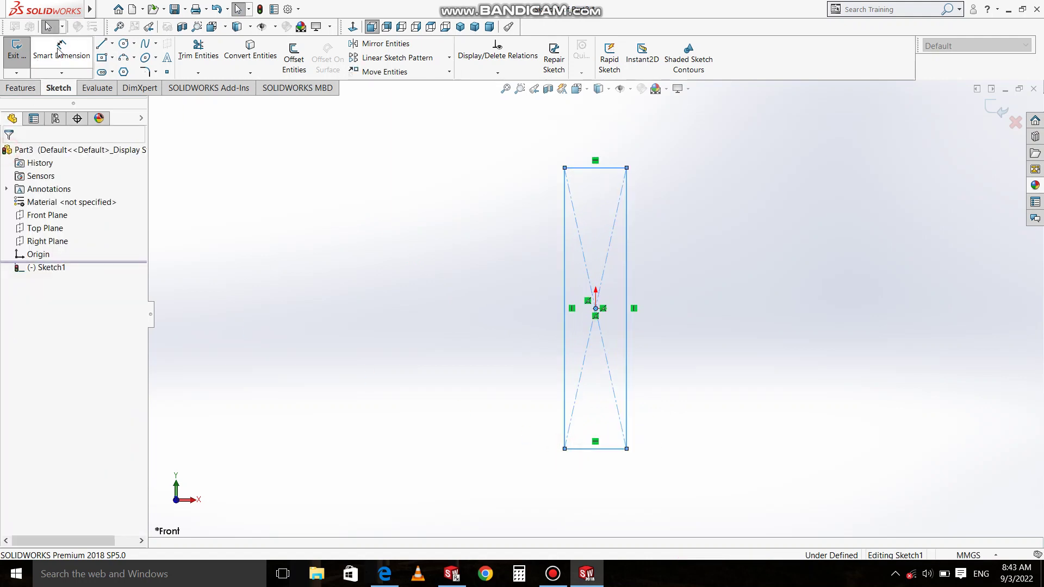
pyautogui.click(565, 348)
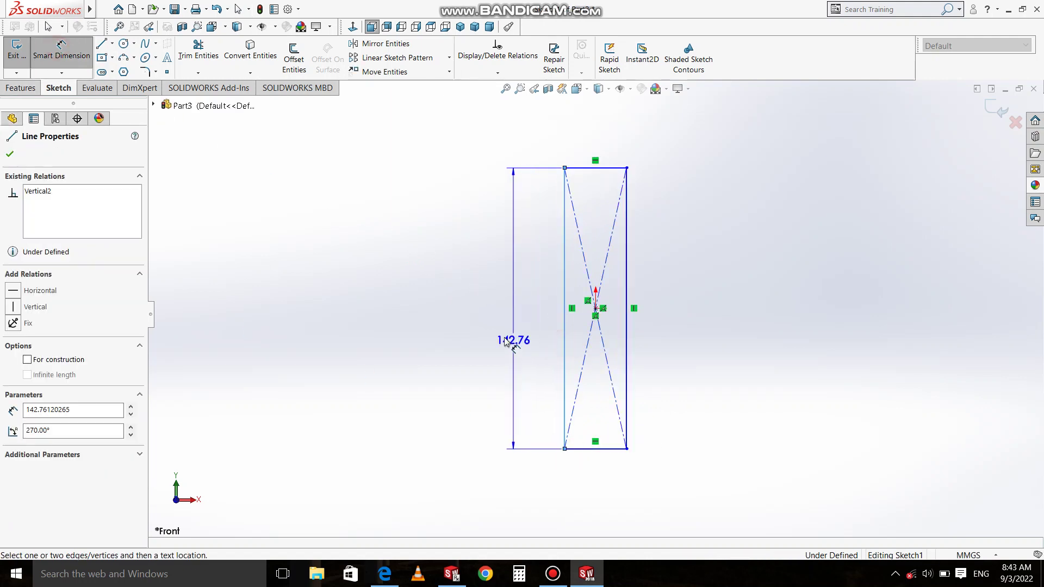
pyautogui.click(499, 332)
pyautogui.click(384, 574)
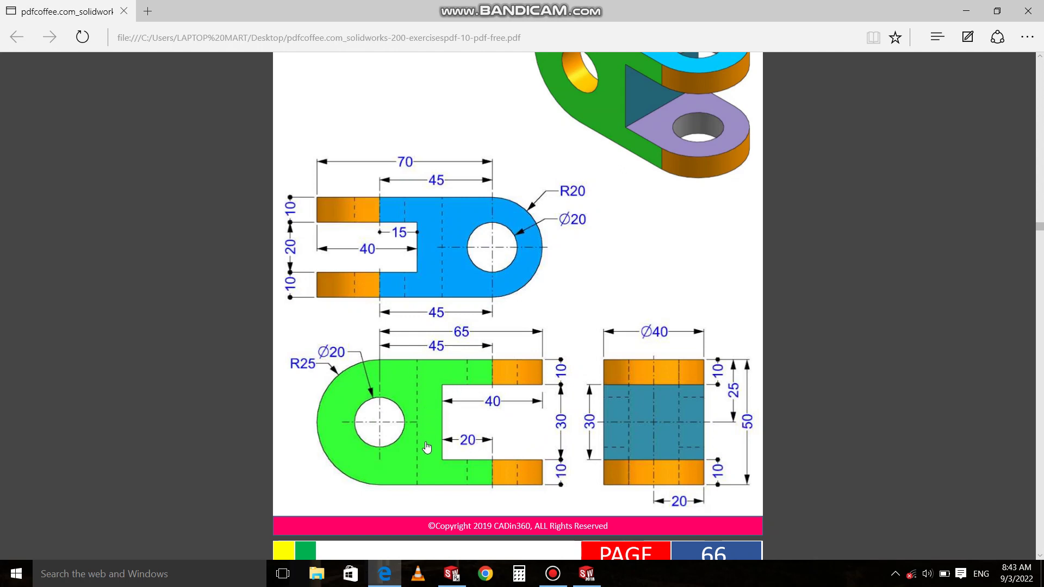
pyautogui.click(389, 570)
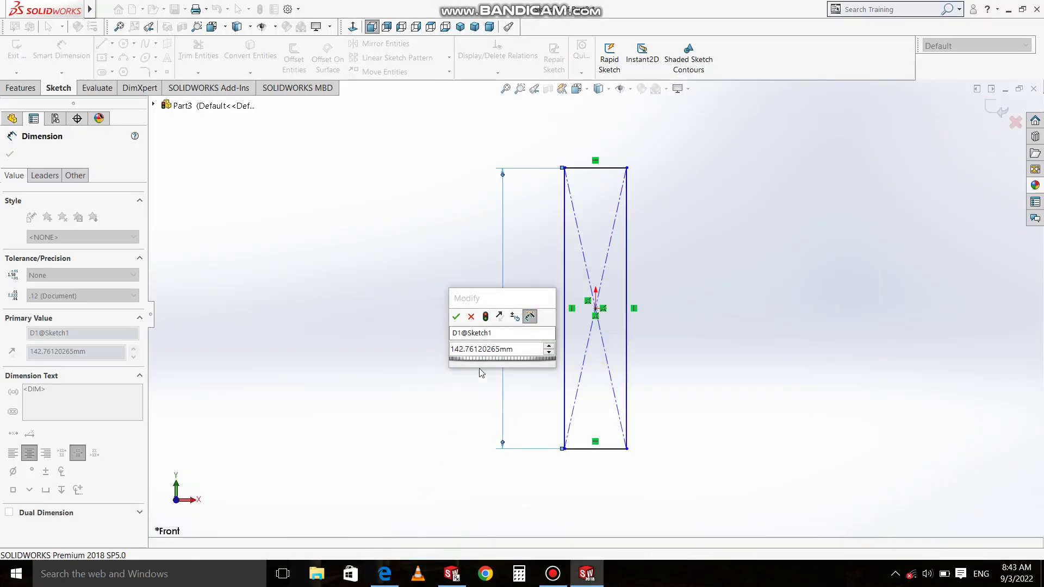
pyautogui.write('4')
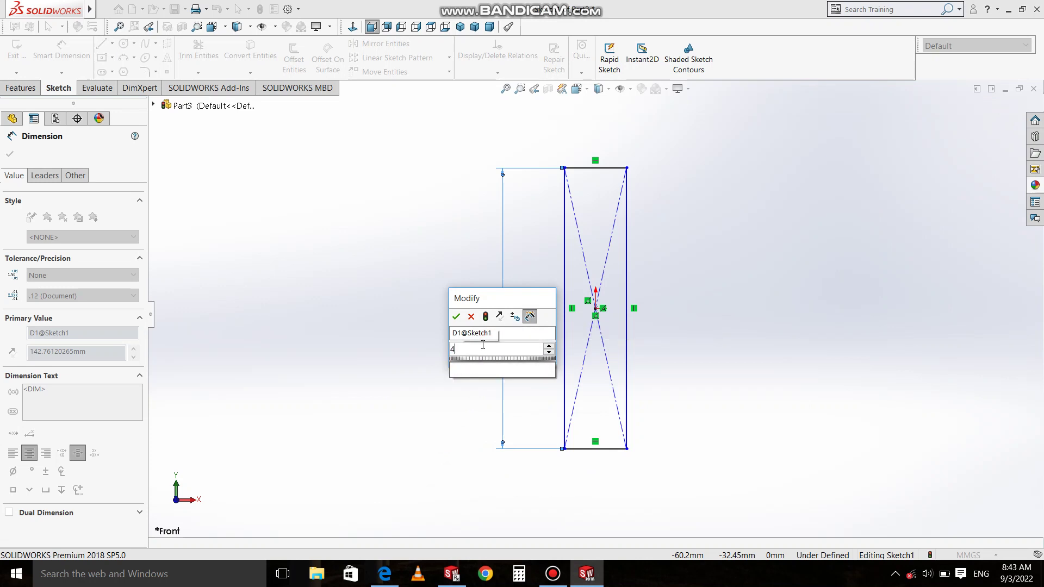
pyautogui.press('BackSpace')
pyautogui.write('50')
pyautogui.press('Return')
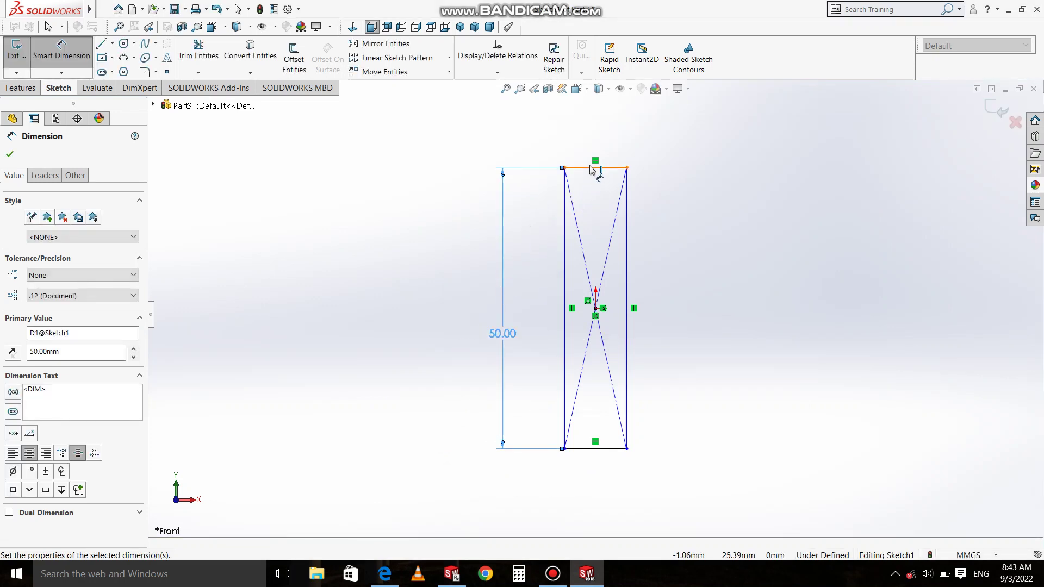
# Step: Dimension the rectangle's upper edge and set its width to 10 mm
pyautogui.click(590, 168)
pyautogui.click(587, 138)
pyautogui.write('1')
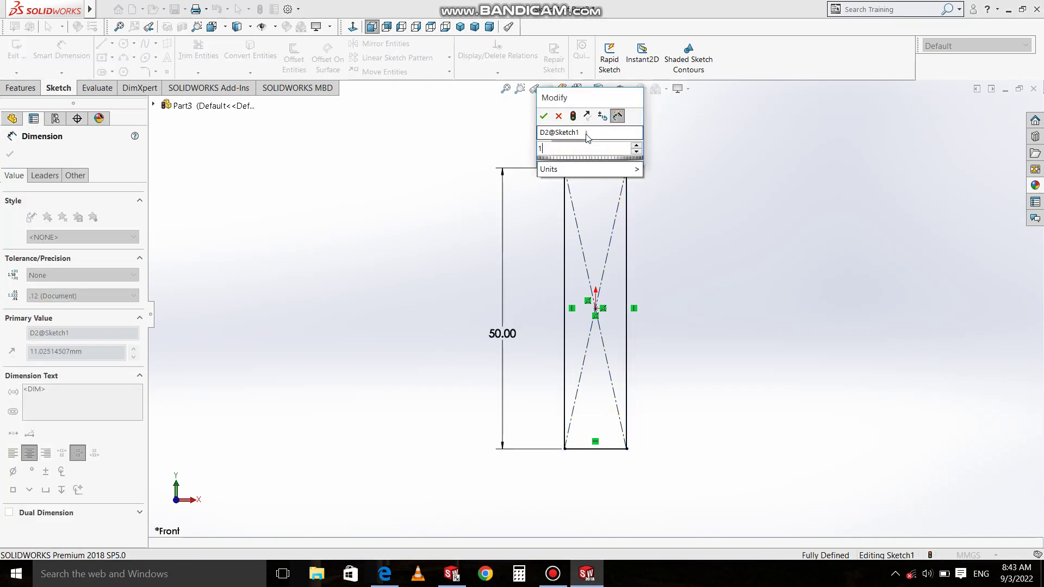
pyautogui.write('0')
pyautogui.press('Return')
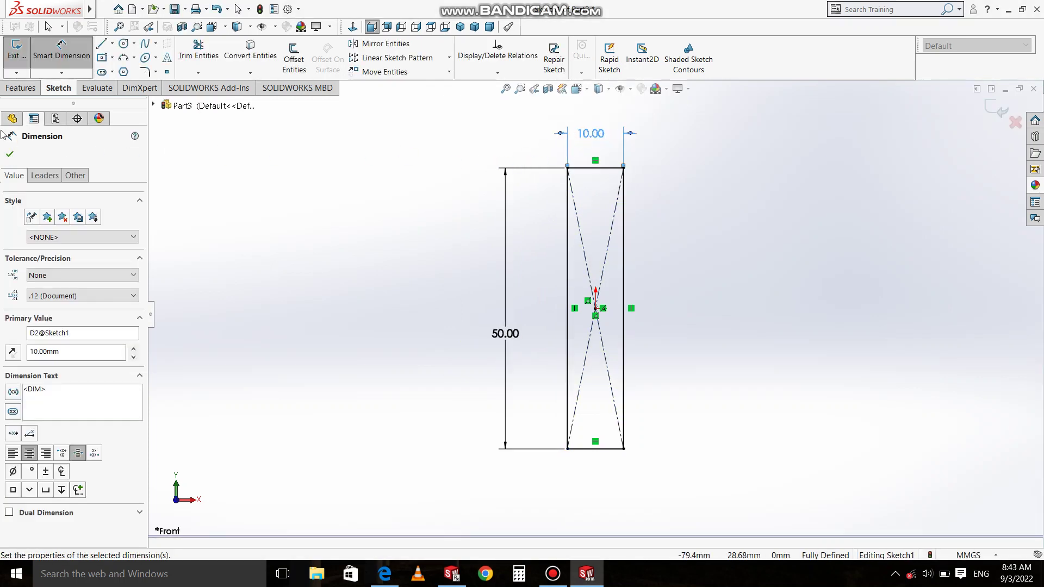
pyautogui.press('Escape')
# Step: Extrude the rectangle symmetrically with the Mid Plane end condition to a depth of 40 mm
pyautogui.click(21, 87)
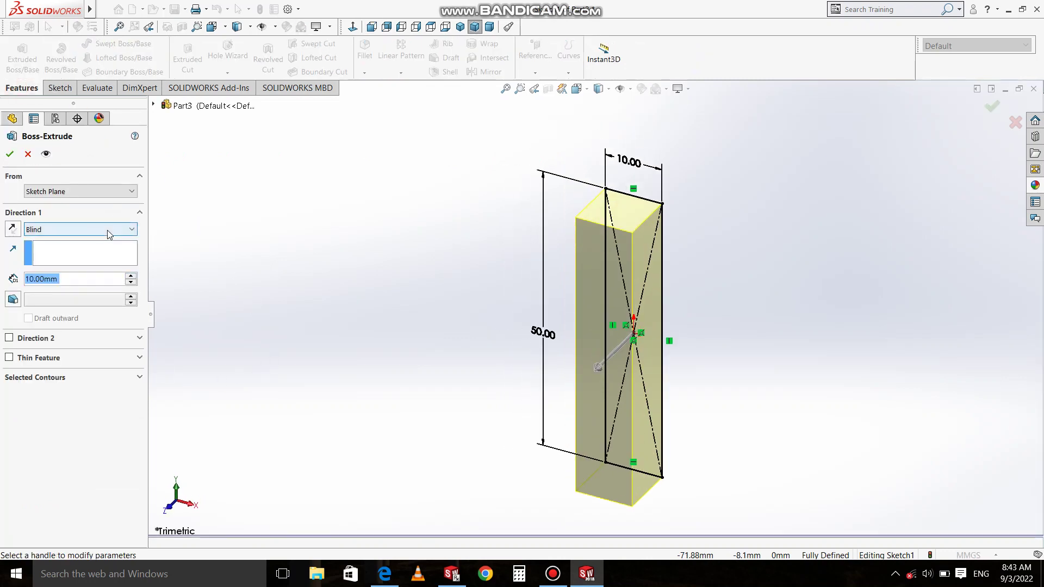
pyautogui.click(109, 229)
pyautogui.click(112, 285)
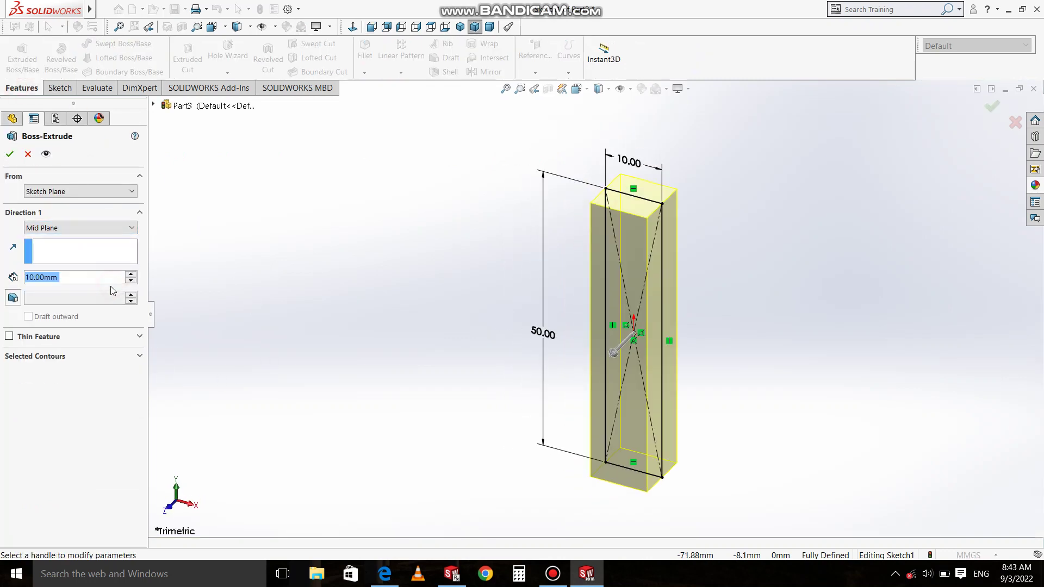
pyautogui.write('40')
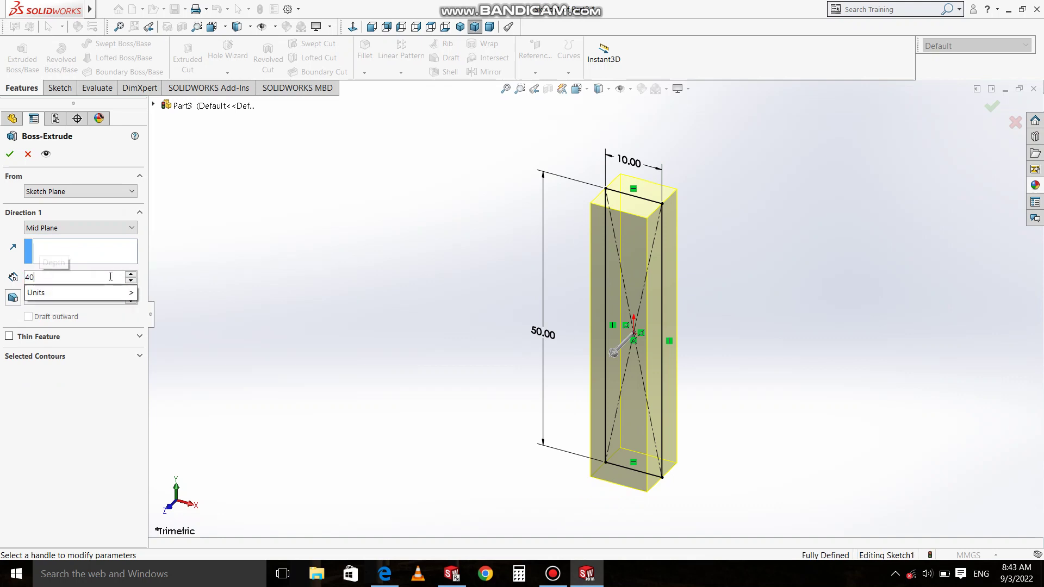
pyautogui.press('Return')
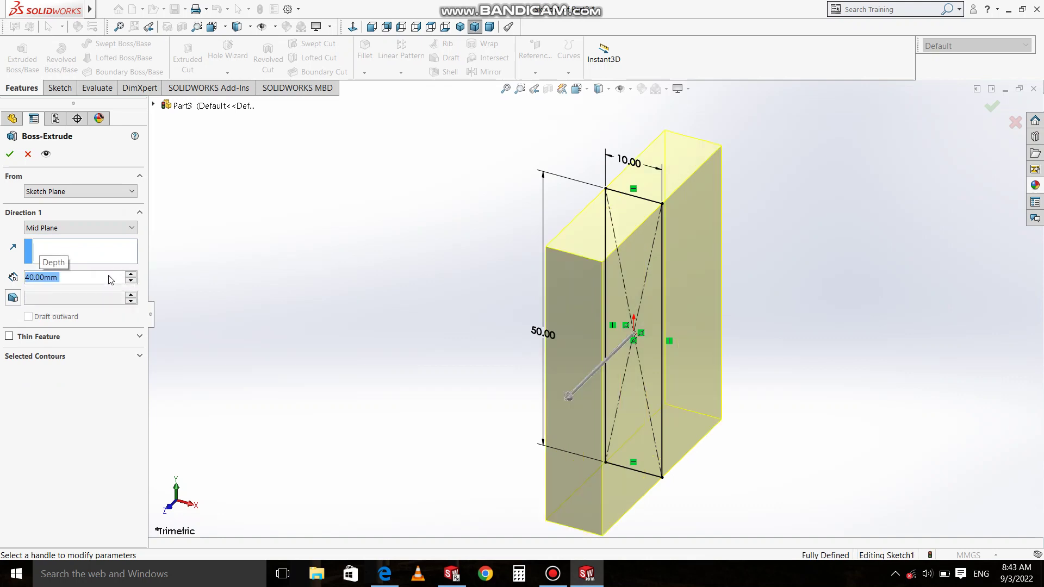
pyautogui.click(10, 155)
# Step: Start a sketch on the block's narrow front face and draw a horizontal centerline about 44.5 mm long leftward from the origin
pyautogui.click(562, 391)
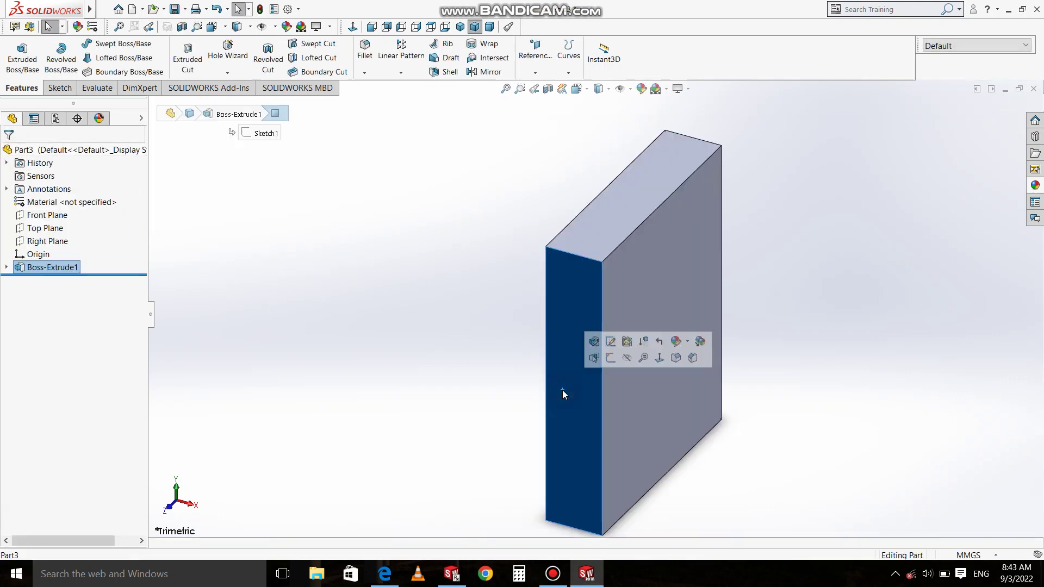
pyautogui.click(610, 357)
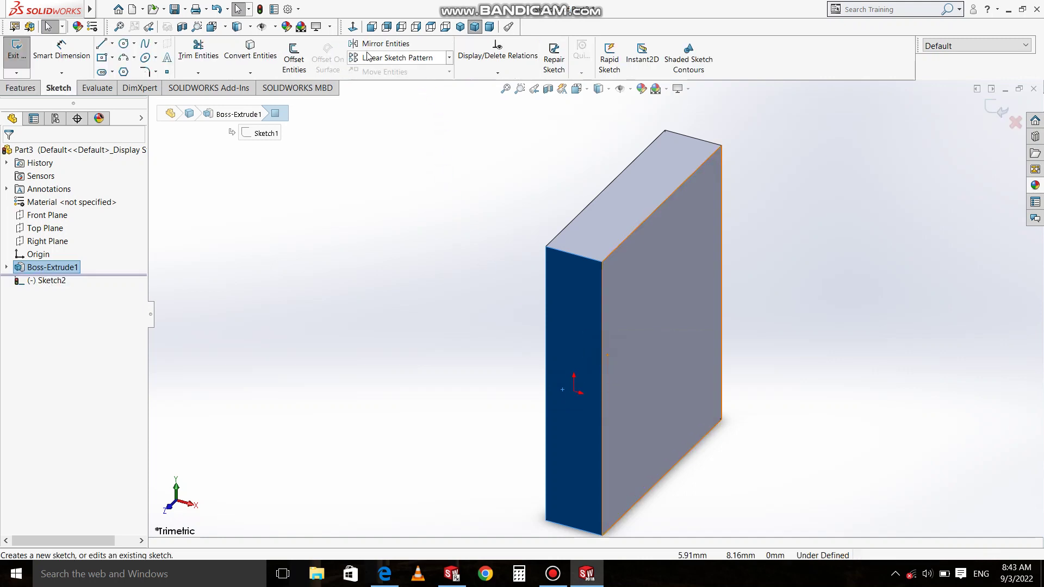
pyautogui.click(353, 26)
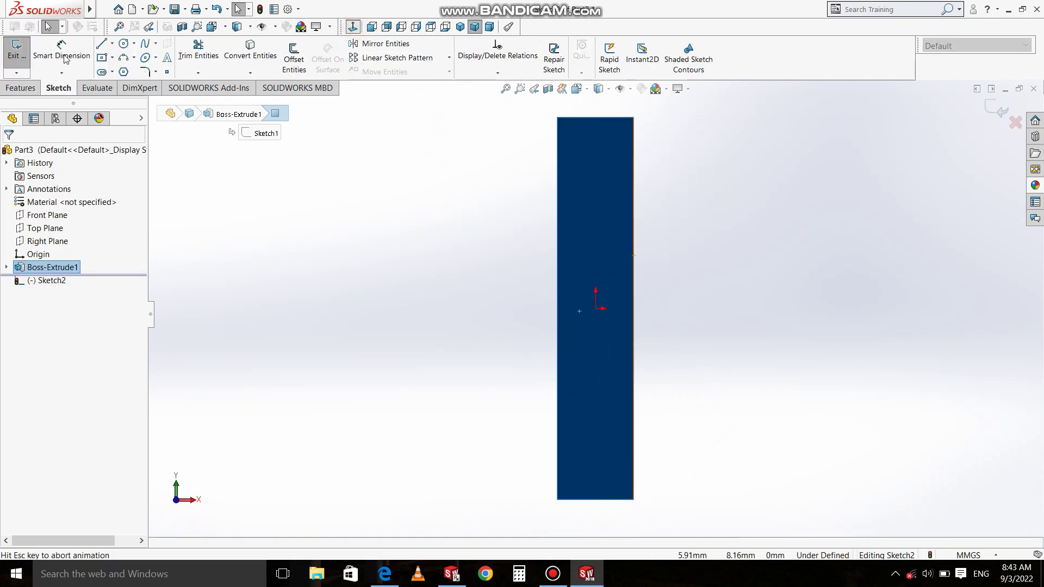
pyautogui.click(112, 43)
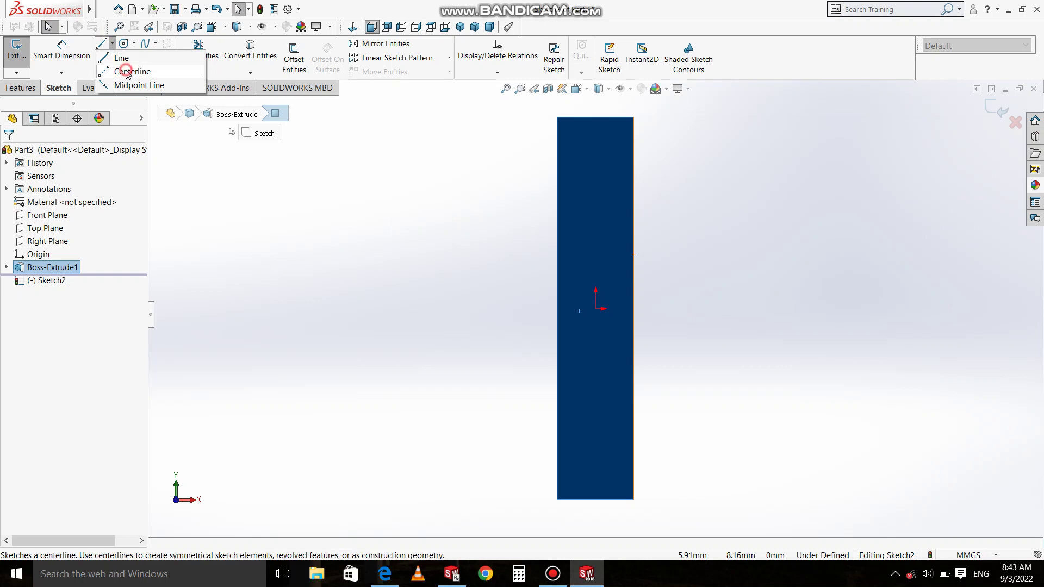
pyautogui.click(126, 73)
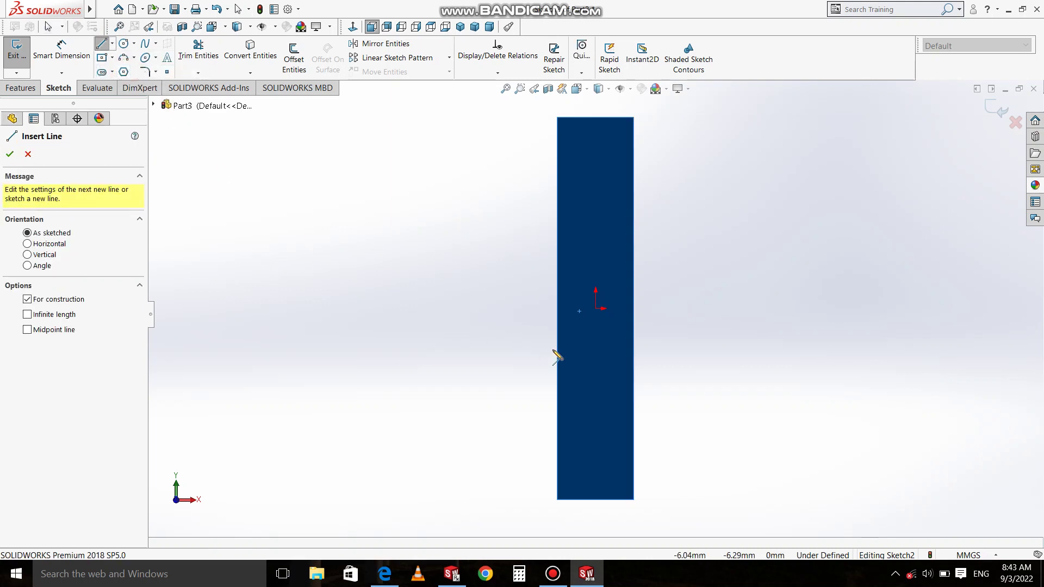
pyautogui.click(597, 309)
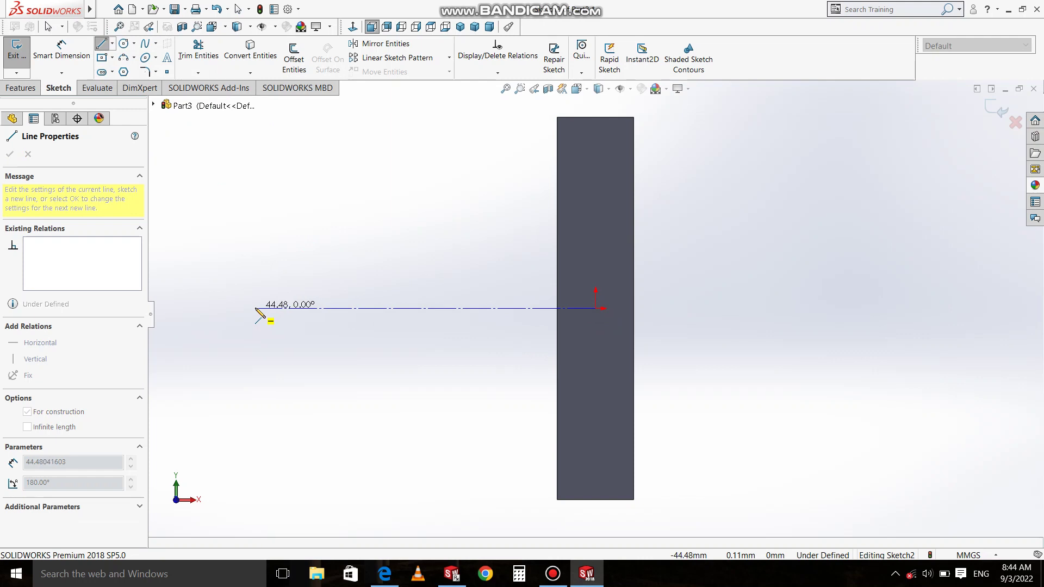
pyautogui.click(255, 308)
pyautogui.rightClick(313, 249)
pyautogui.click(319, 253)
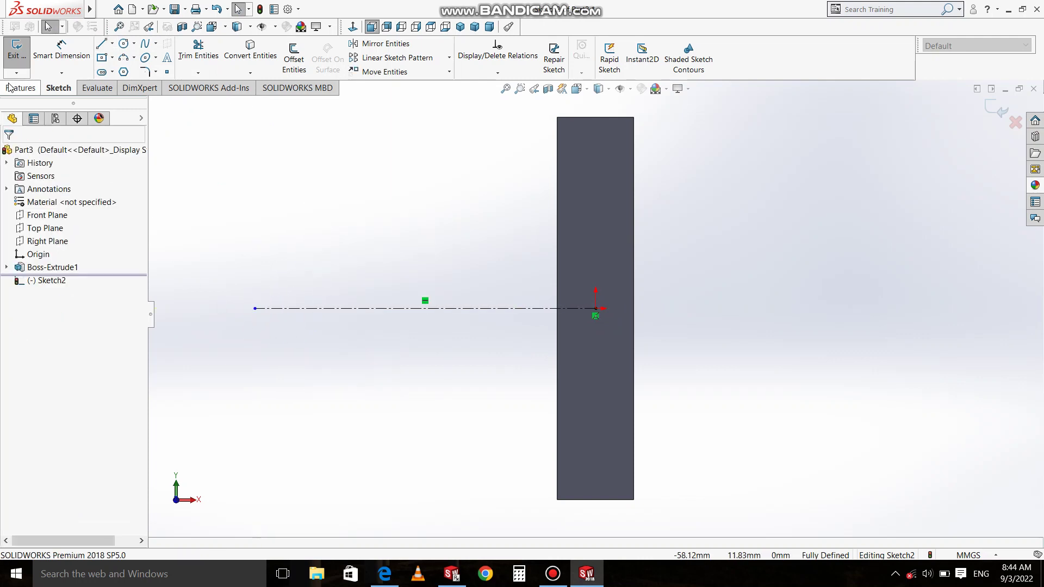
# Step: Sketch a circle of about 10.7 mm radius at the centerline's left end and a 180° arc of about 26 mm radius around its left side
pyautogui.click(124, 44)
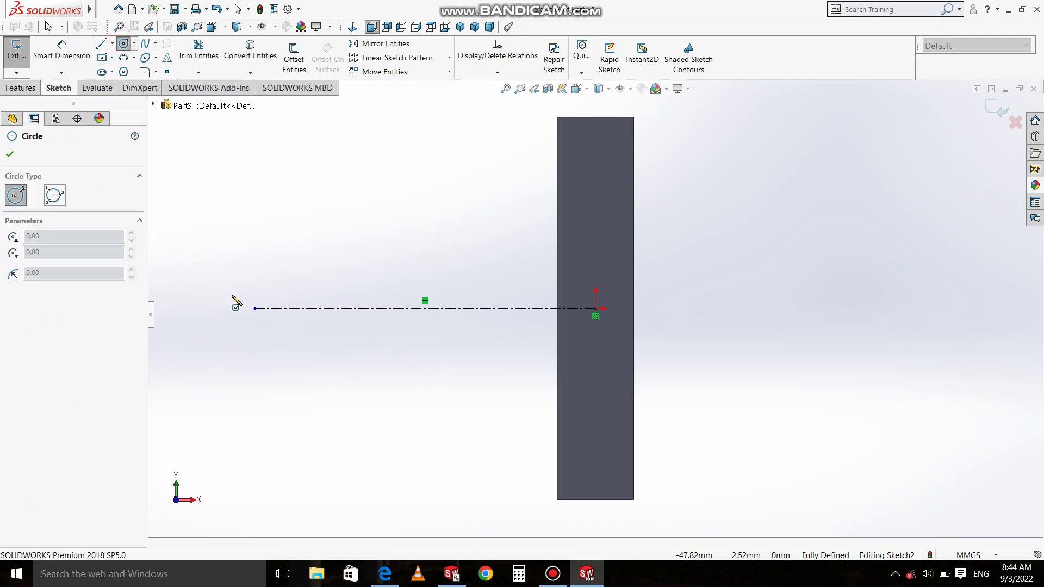
pyautogui.moveTo(255, 308); pyautogui.dragTo(267, 390)
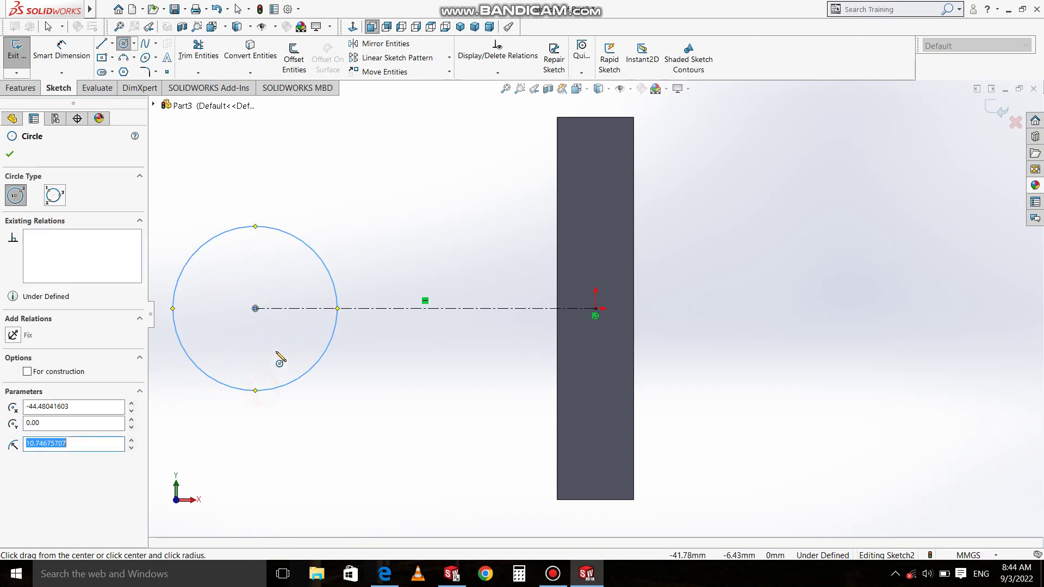
pyautogui.click(123, 57)
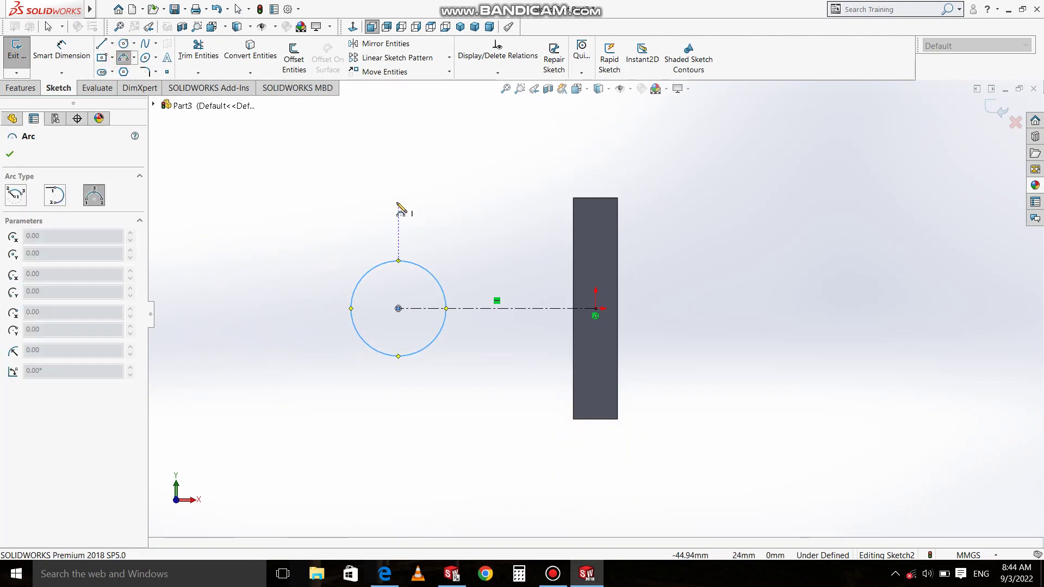
pyautogui.moveTo(398, 203); pyautogui.dragTo(398, 433)
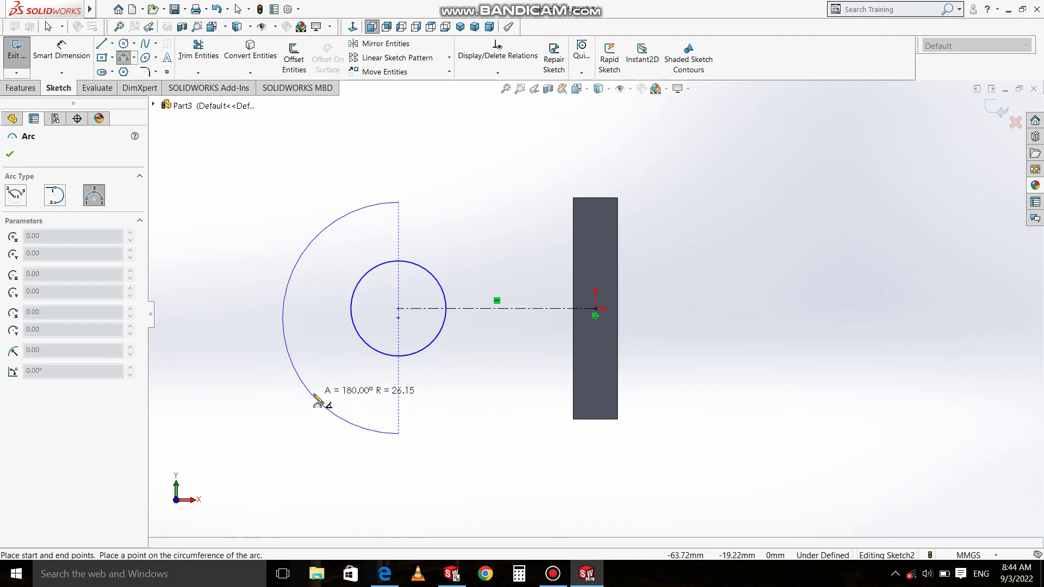
pyautogui.click(314, 396)
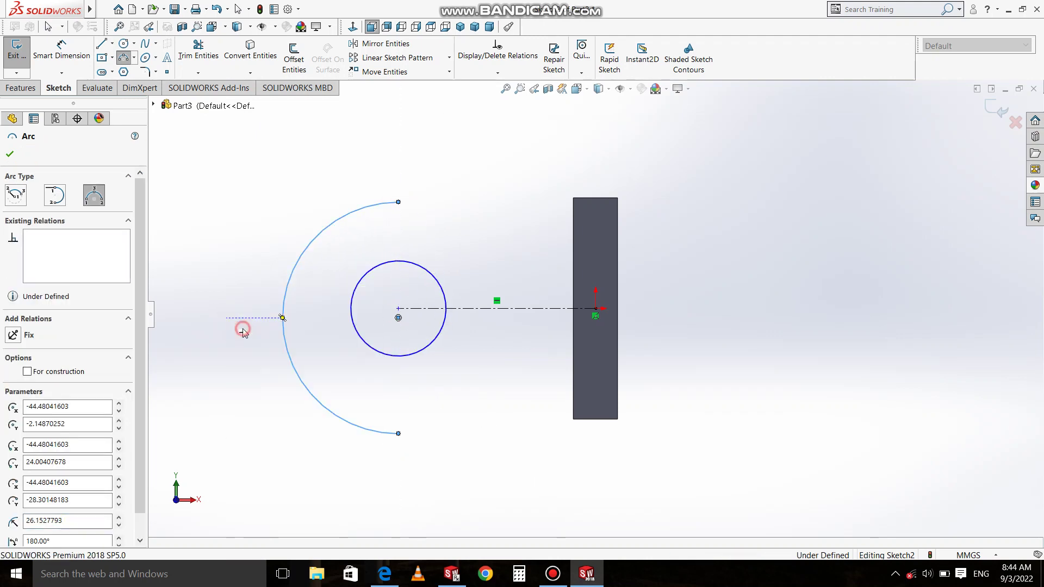
pyautogui.press('Escape')
# Step: Make the large arc and the circle concentric
pyautogui.click(283, 308)
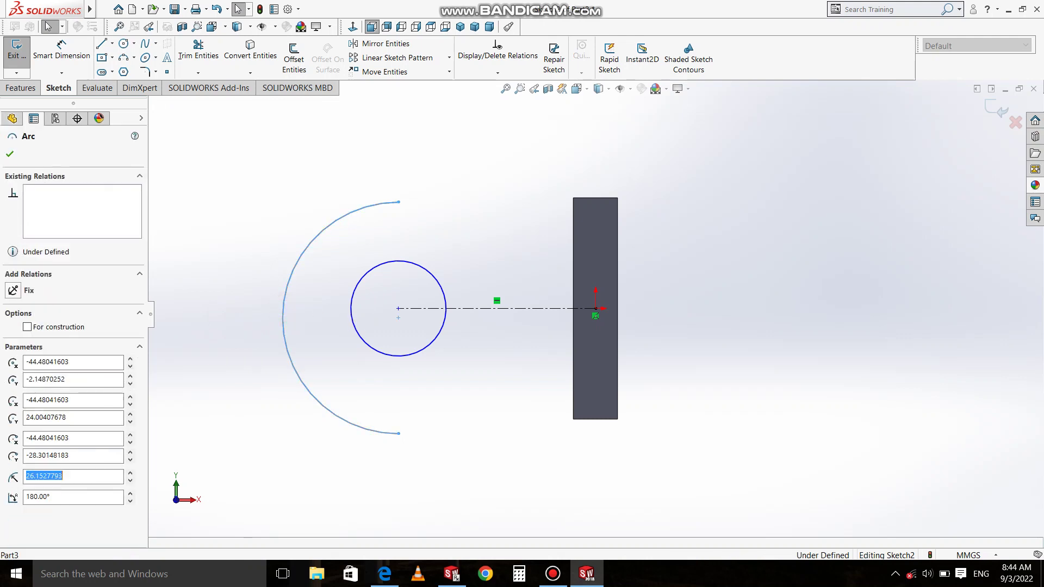
pyautogui.keyDown('ctrl'); pyautogui.click(355, 321); pyautogui.keyUp('ctrl')
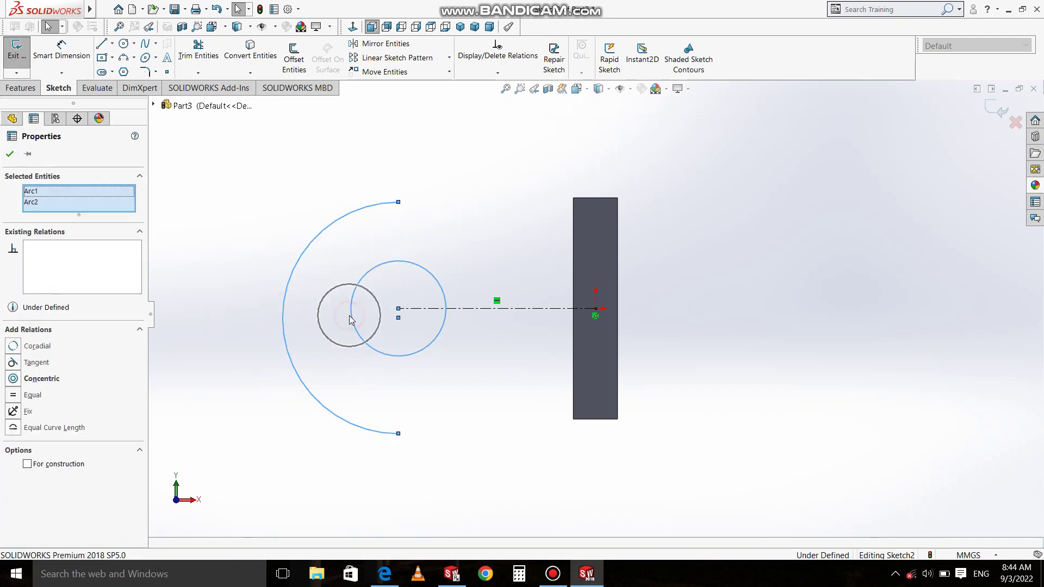
pyautogui.click(412, 270)
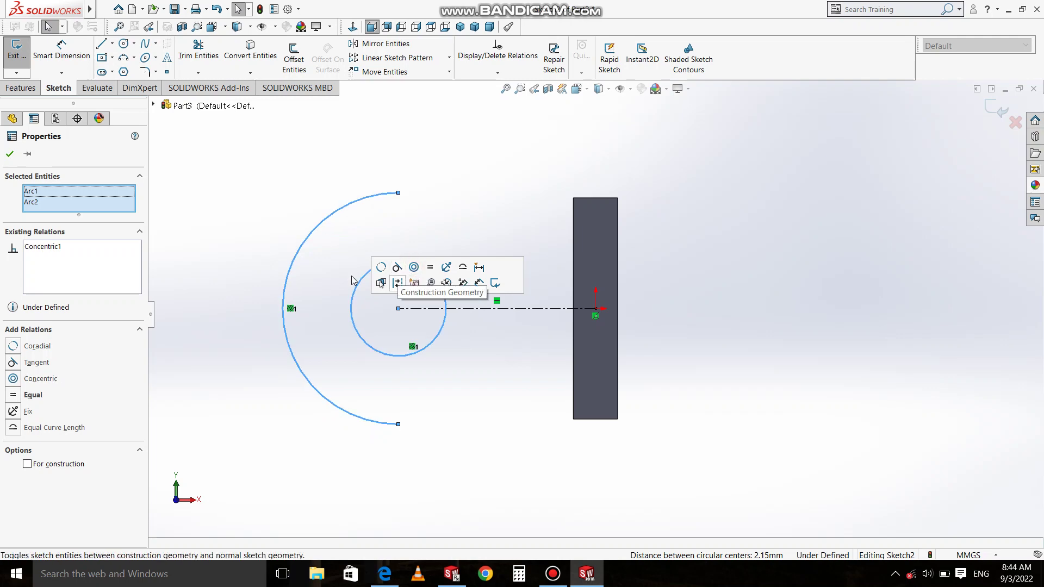
pyautogui.click(11, 155)
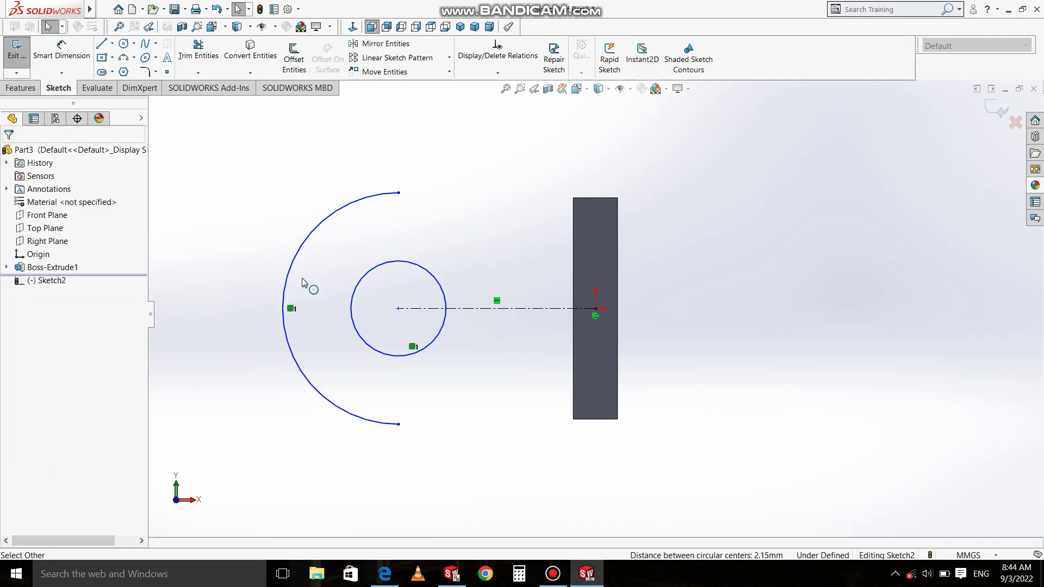
# Step: Consult the PDF exercise drawing and dimension the length of the sketch's horizontal centerline as 20 mm
pyautogui.click(384, 574)
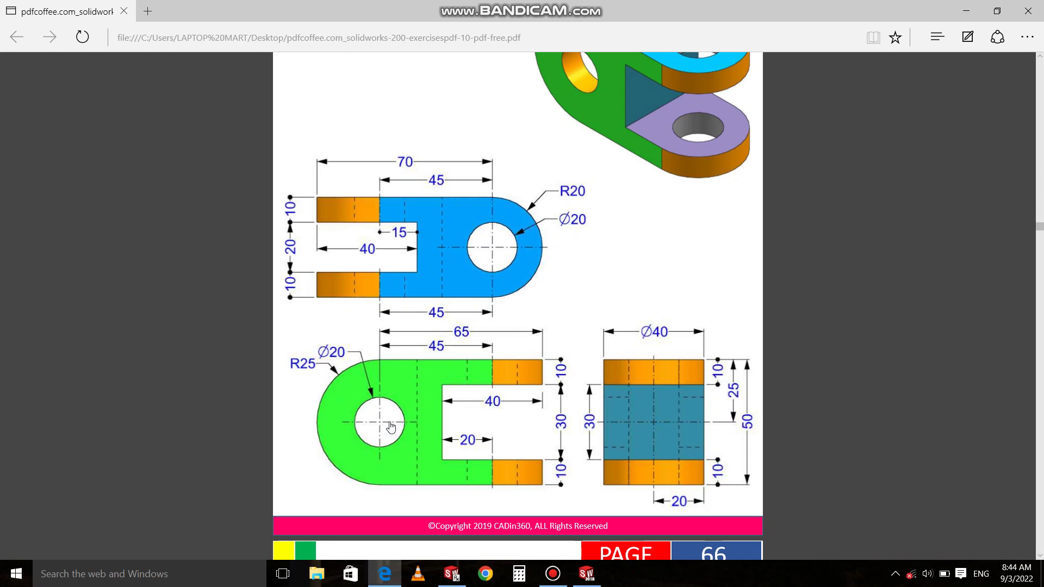
pyautogui.click(384, 576)
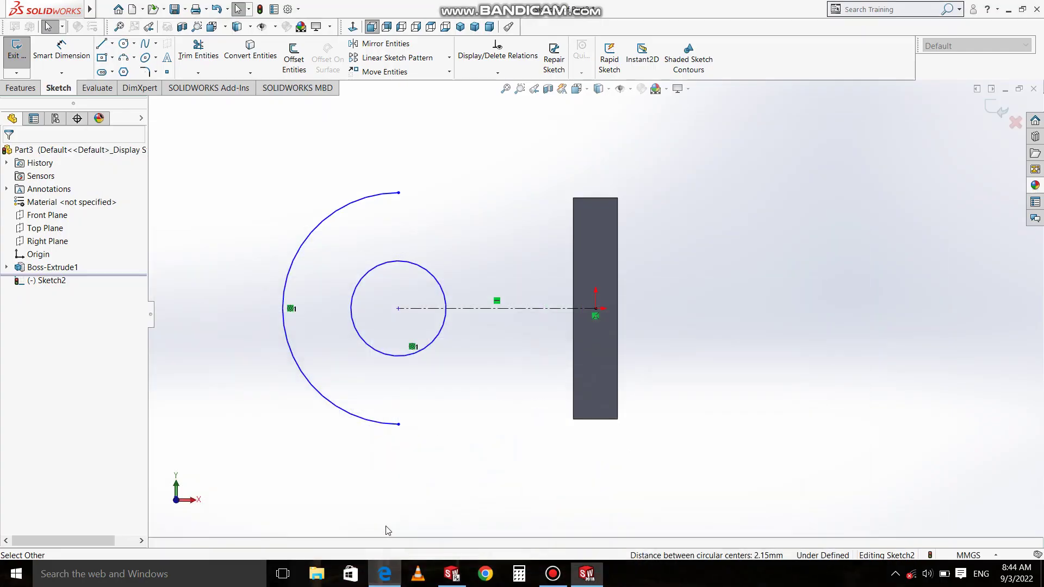
pyautogui.click(64, 56)
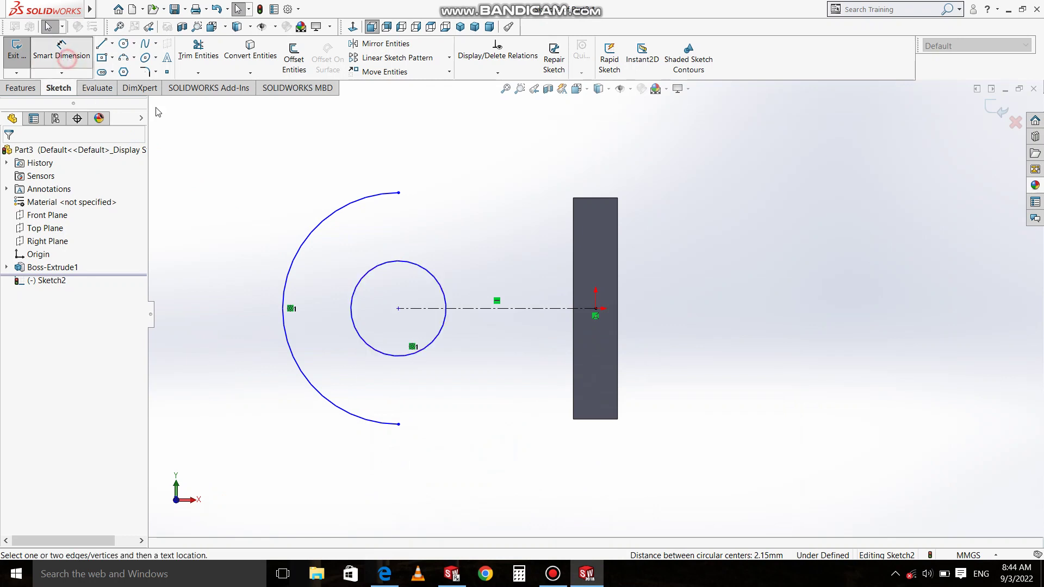
pyautogui.click(532, 309)
pyautogui.click(517, 242)
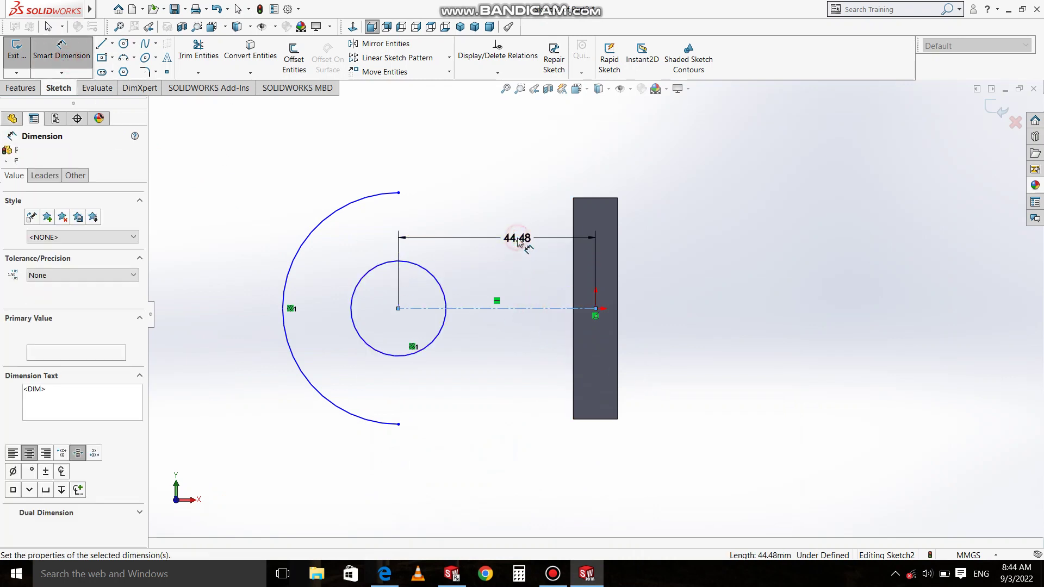
pyautogui.hotkey('alt', 'Tab')
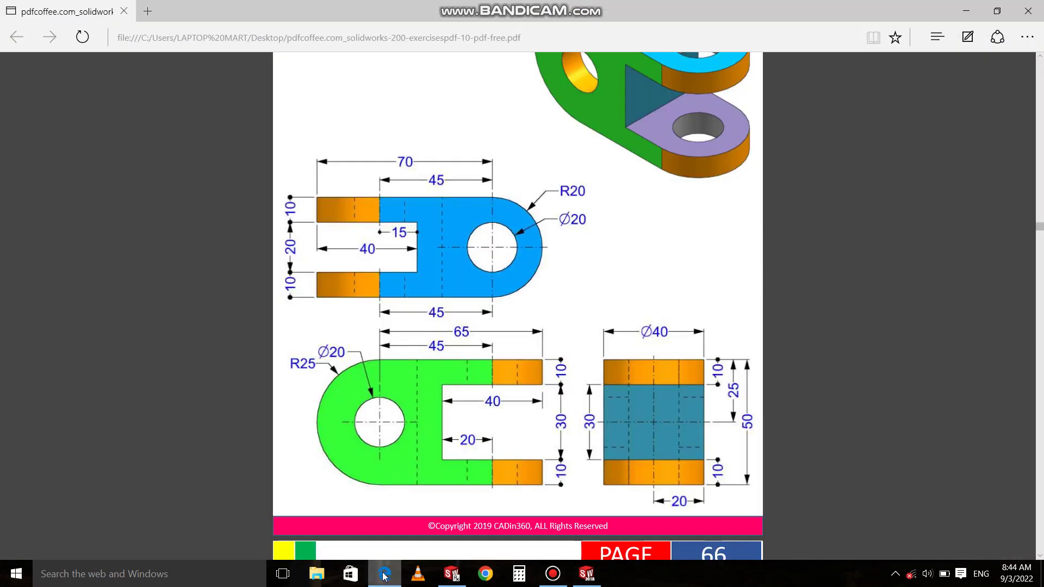
pyautogui.hotkey('alt', 'Tab')
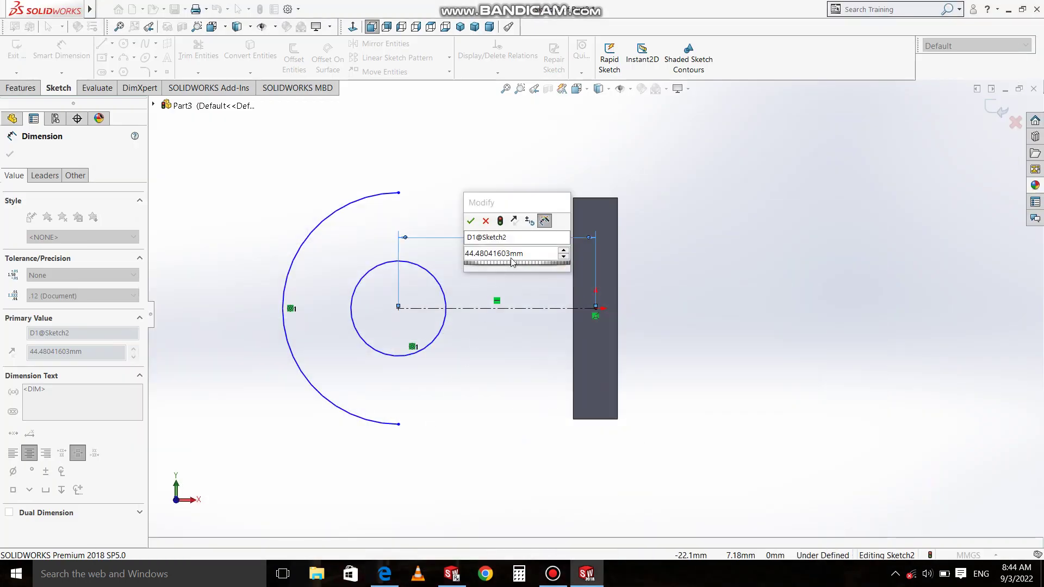
pyautogui.write('2')
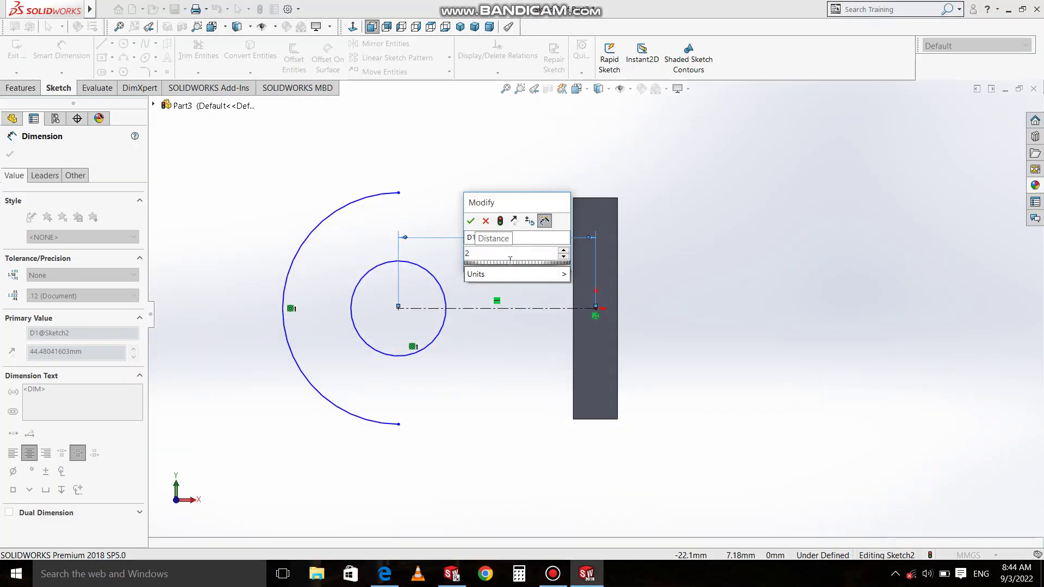
pyautogui.write('0')
pyautogui.press('Return')
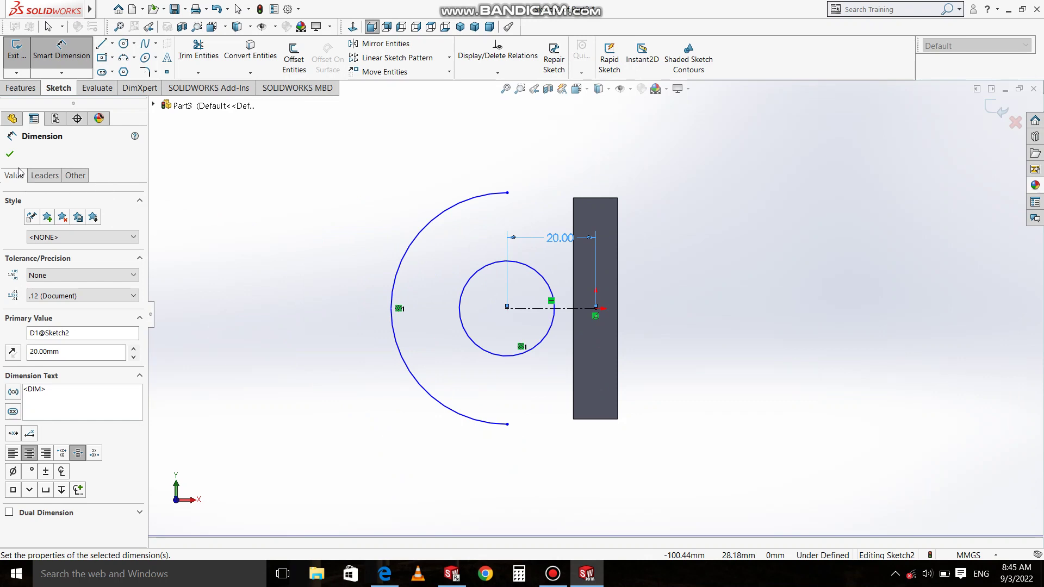
pyautogui.click(9, 156)
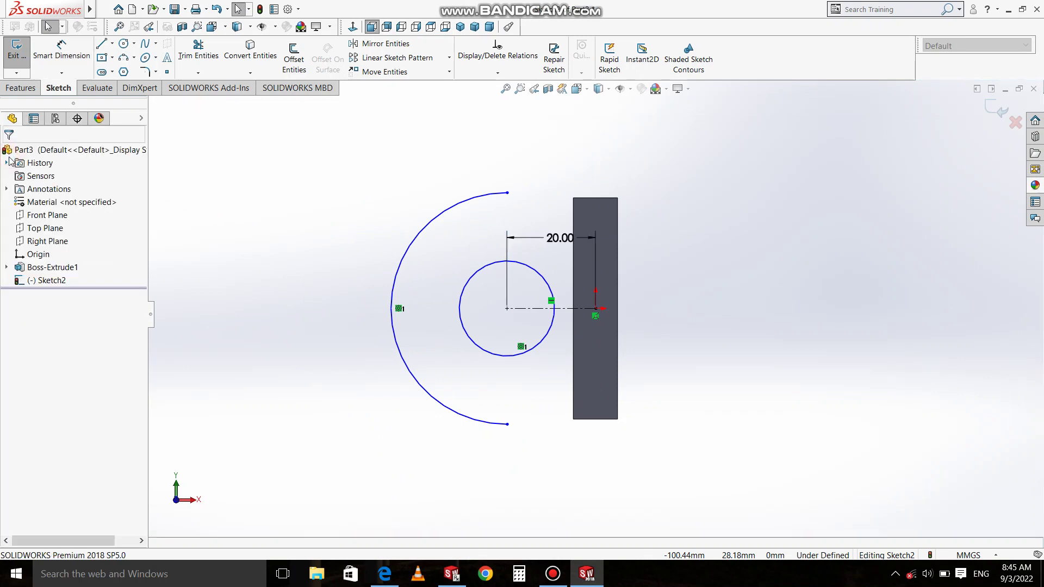
# Step: Dimension the radius of the large arc as 25 mm
pyautogui.click(61, 51)
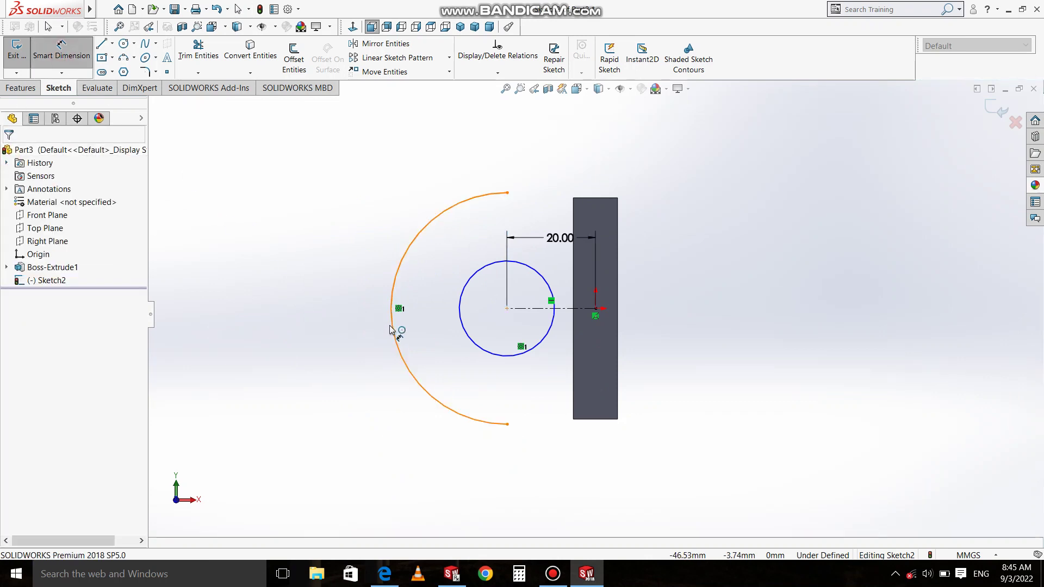
pyautogui.click(389, 329)
pyautogui.click(348, 322)
pyautogui.write('25')
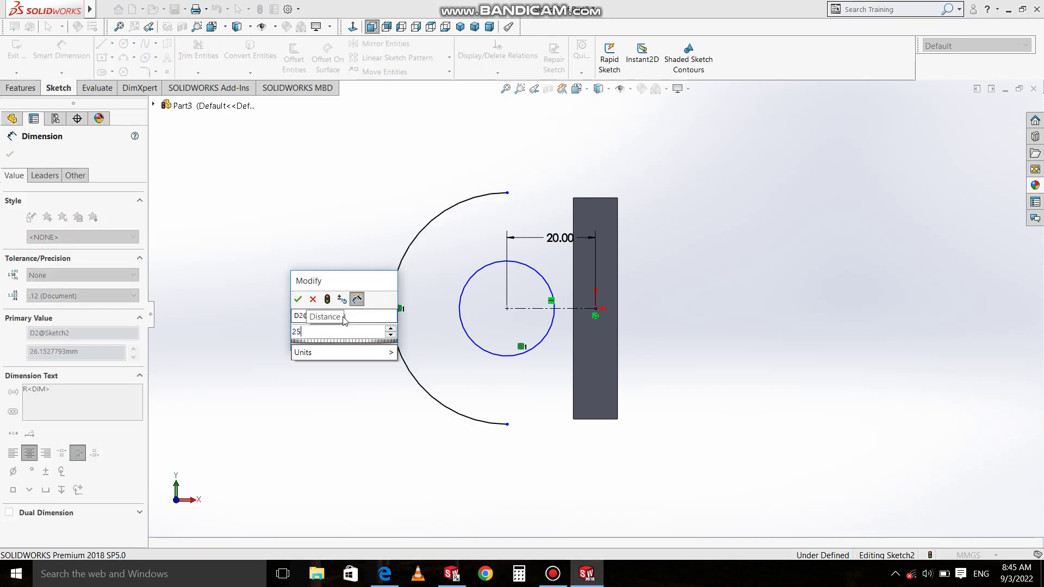
pyautogui.press('Return')
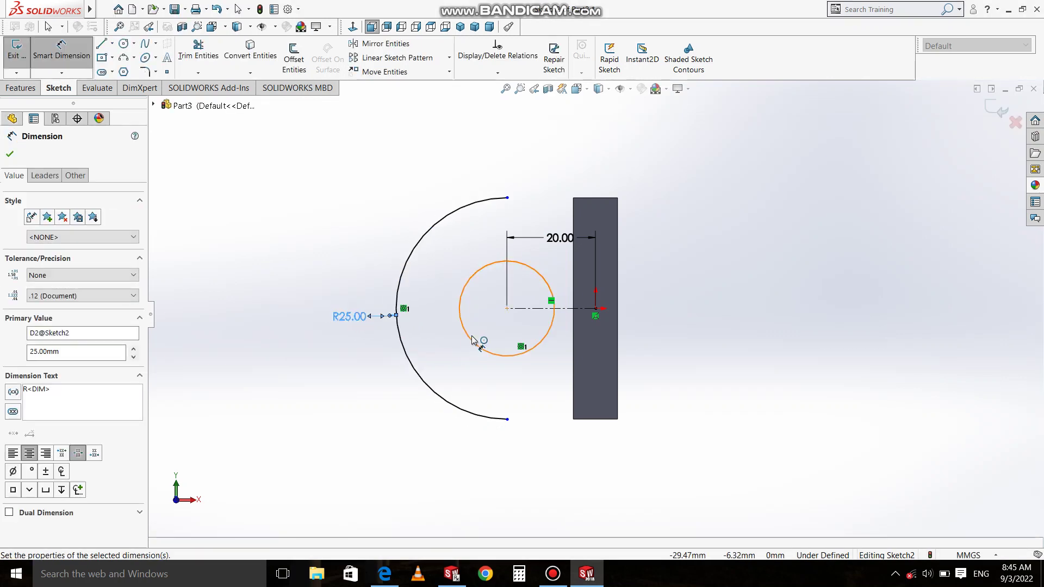
# Step: Dimension the diameter of the circle inside the arc as 20 mm
pyautogui.click(412, 359)
pyautogui.click(368, 396)
pyautogui.write('2')
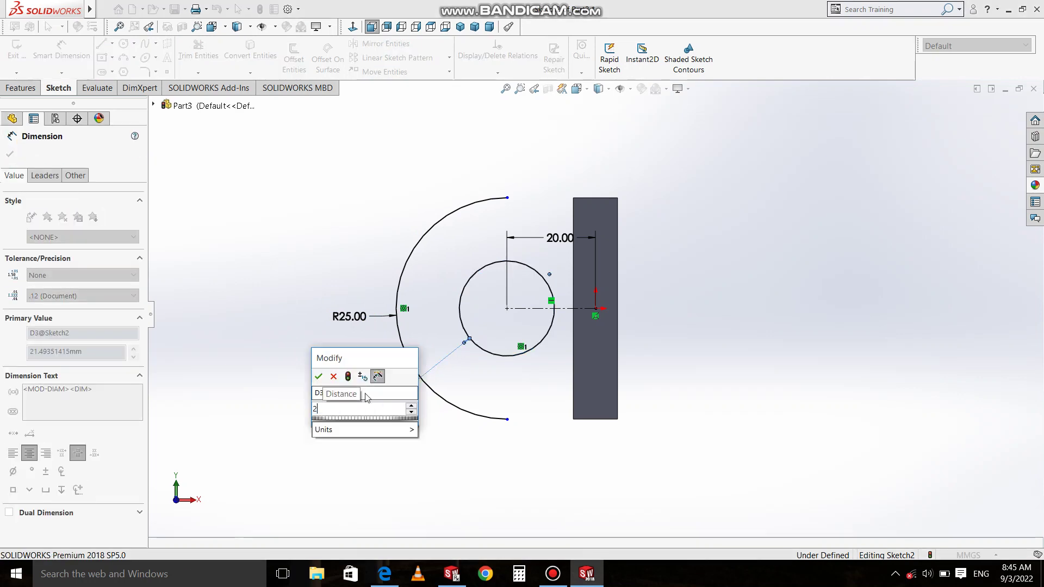
pyautogui.write('0')
pyautogui.press('Return')
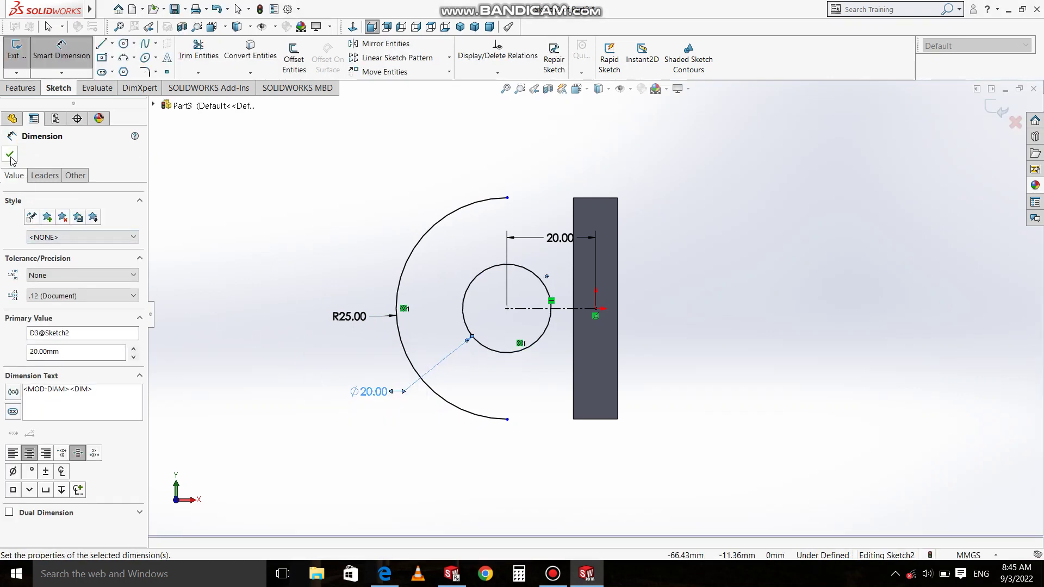
pyautogui.click(10, 155)
# Step: Draw two 15 mm horizontal lines connecting the arc's upper and lower endpoints to the adjacent corners of the block
pyautogui.click(100, 45)
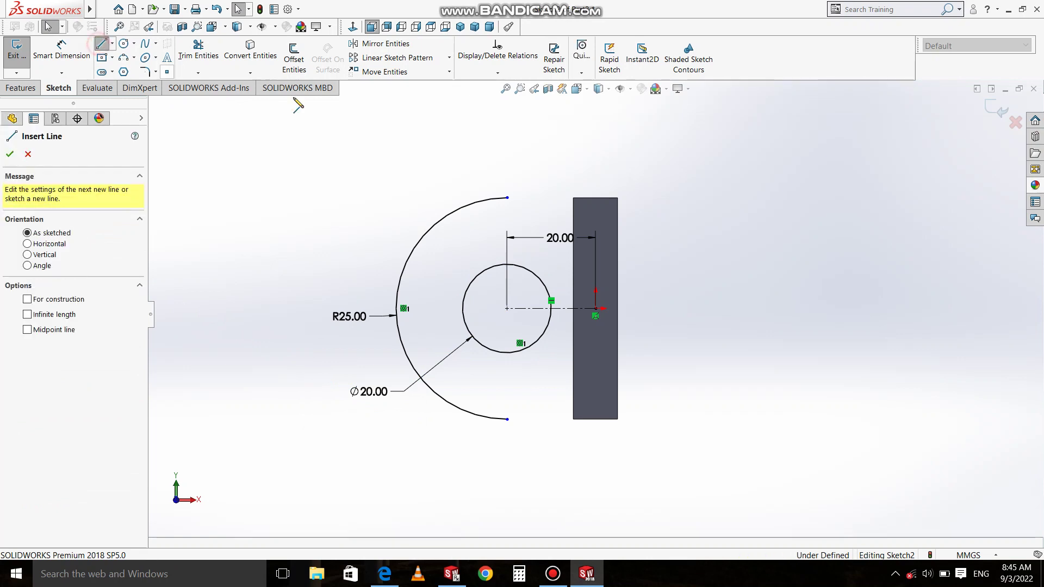
pyautogui.click(507, 198)
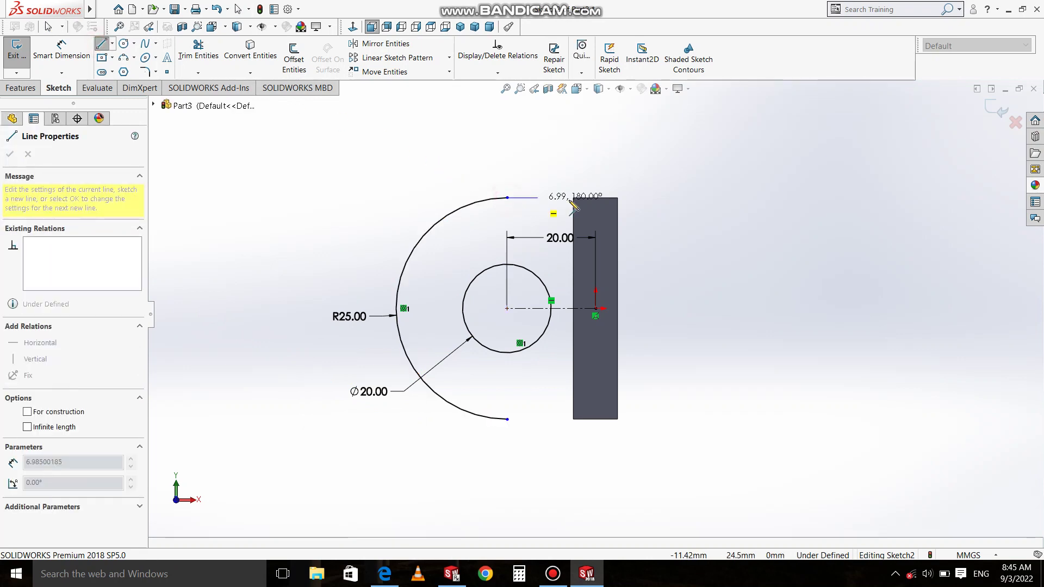
pyautogui.click(573, 198)
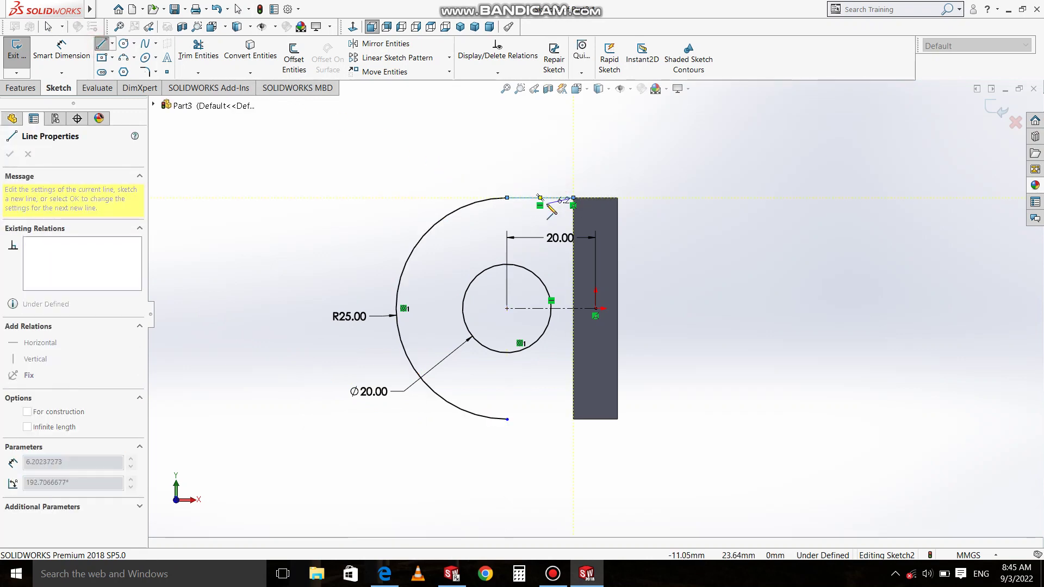
pyautogui.press('Escape')
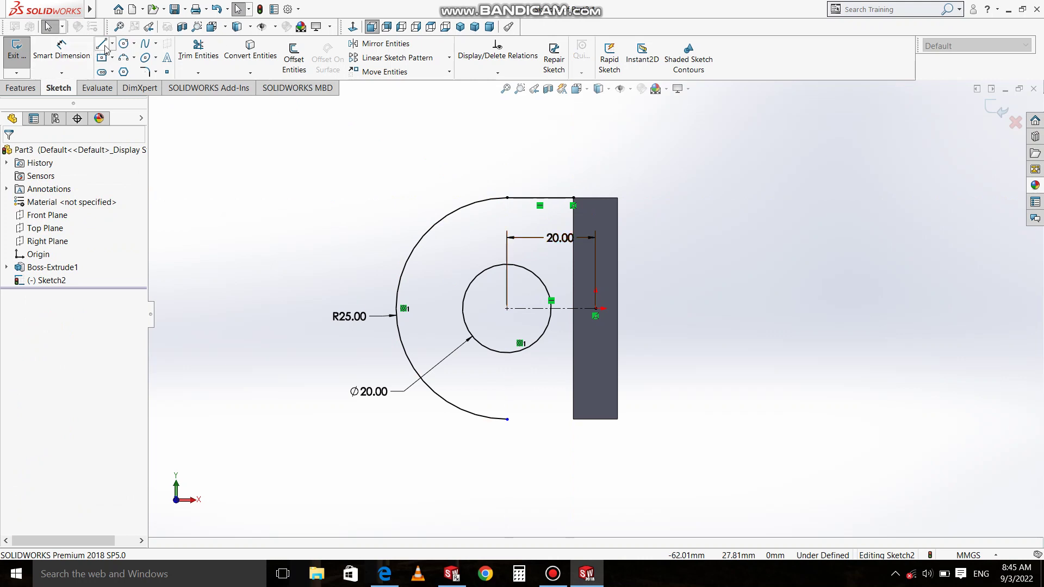
pyautogui.click(101, 43)
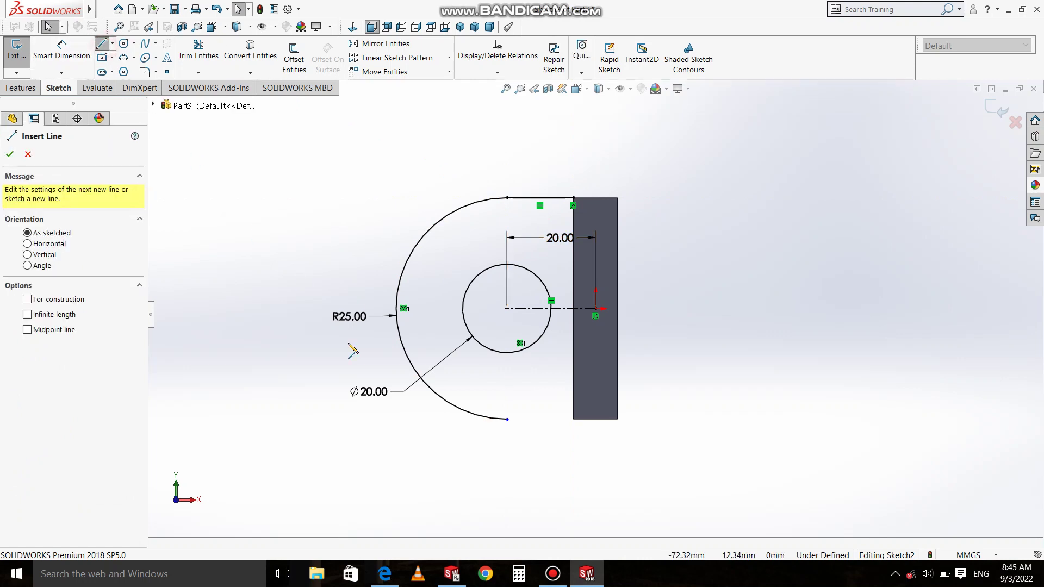
pyautogui.click(507, 419)
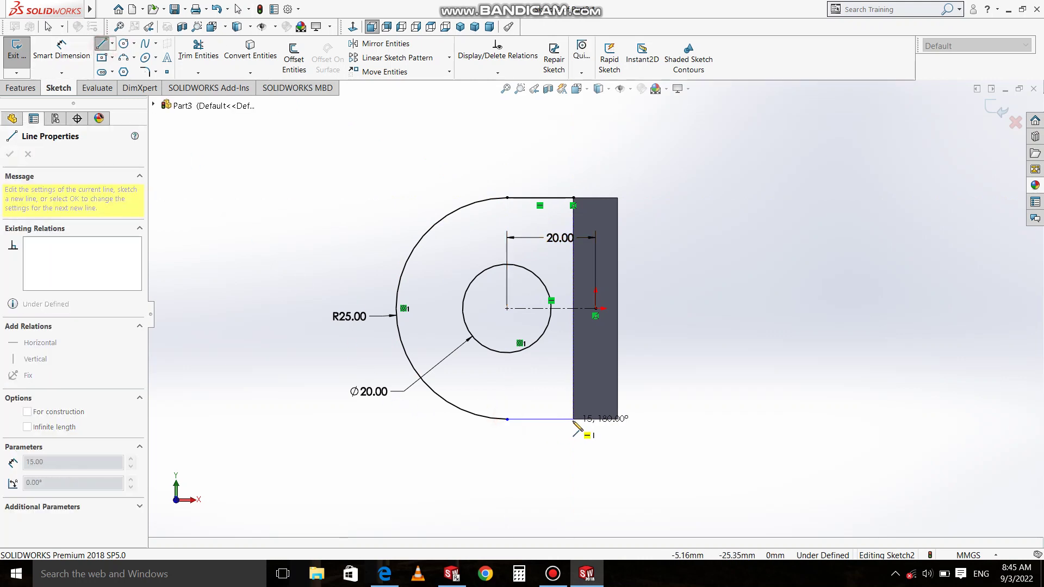
pyautogui.rightClick(560, 453)
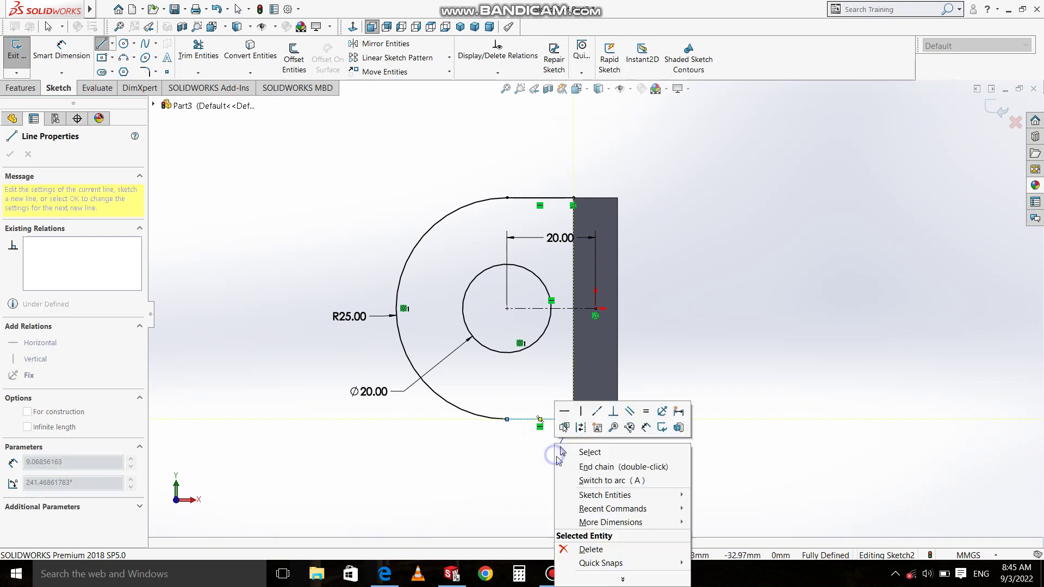
pyautogui.click(584, 452)
# Step: Try to make the lower horizontal line tangent to the large arc and undo the added relation
pyautogui.click(530, 422)
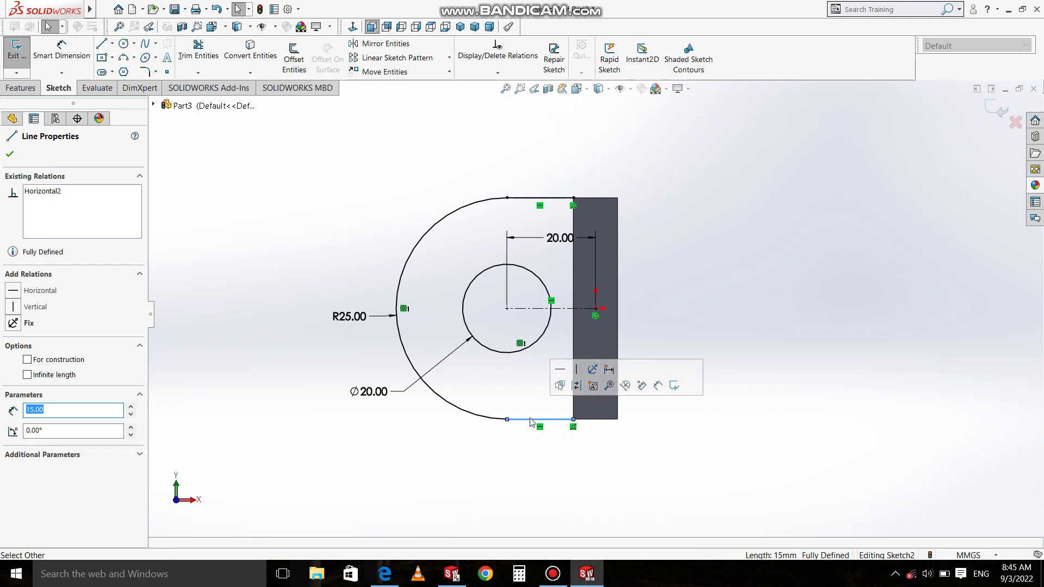
pyautogui.keyDown('ctrl'); pyautogui.click(476, 420); pyautogui.keyUp('ctrl')
pyautogui.click(506, 369)
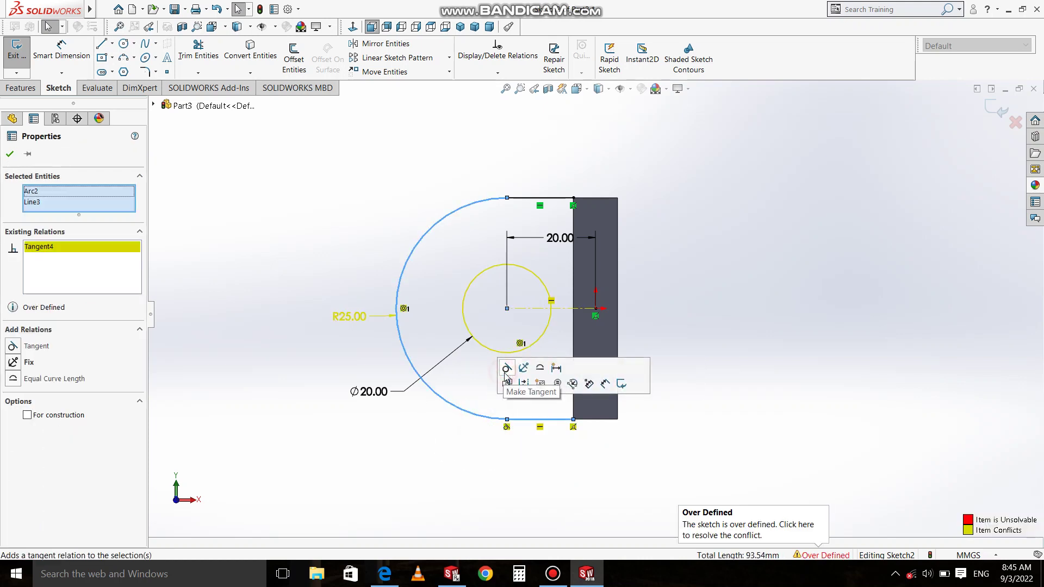
pyautogui.hotkey('ctrl', 'z')
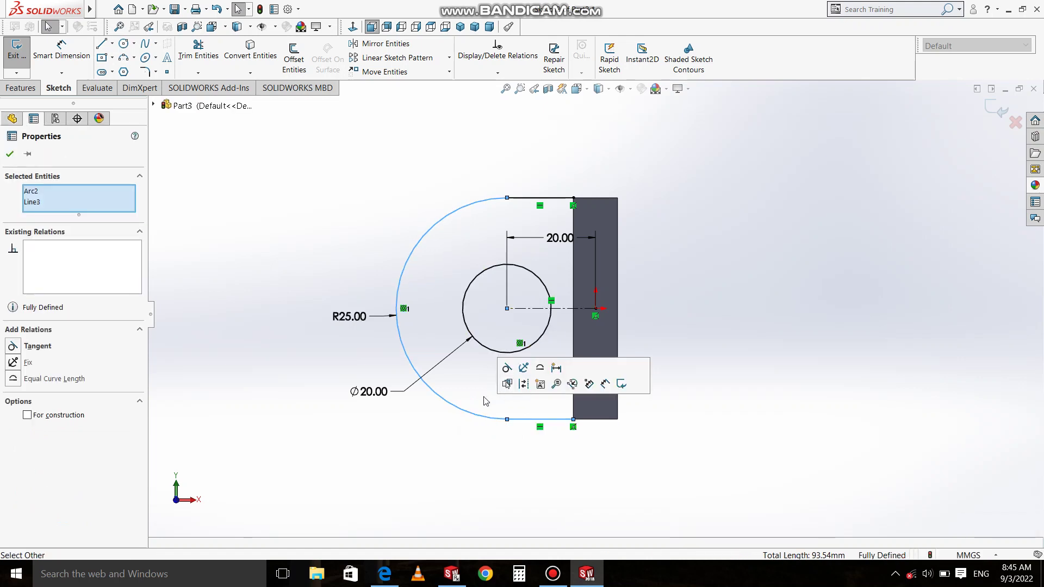
pyautogui.click(301, 226)
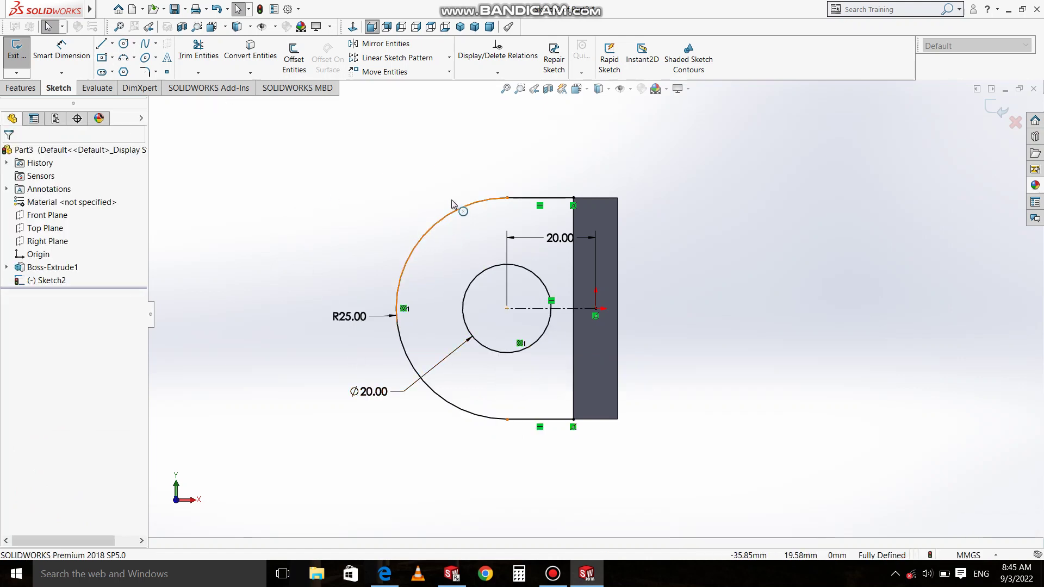
# Step: Extrude the lug region around the hole 10 mm Blind in the reversed direction, merged with the block
pyautogui.click(17, 90)
pyautogui.click(22, 57)
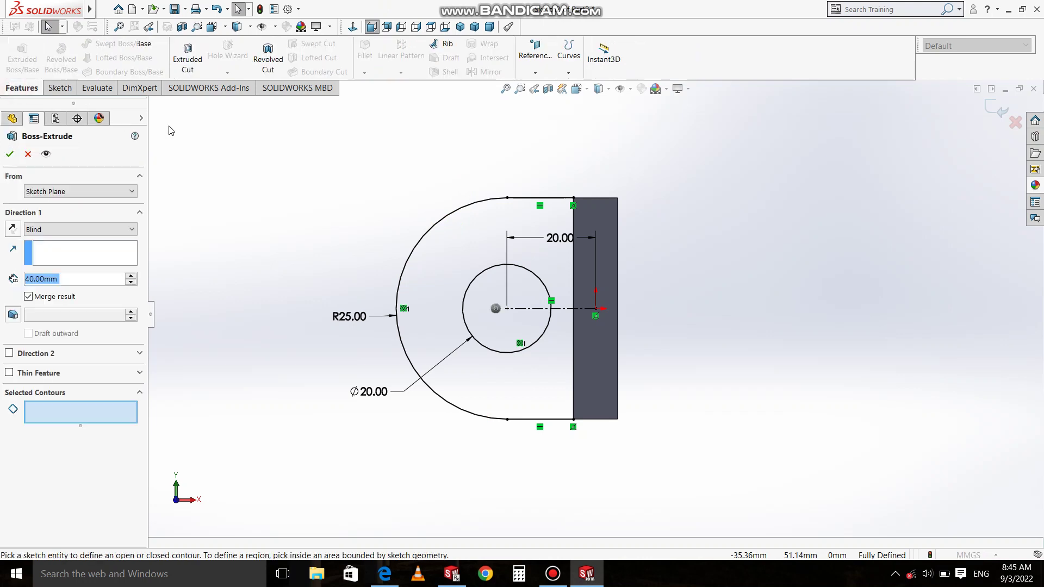
pyautogui.click(460, 27)
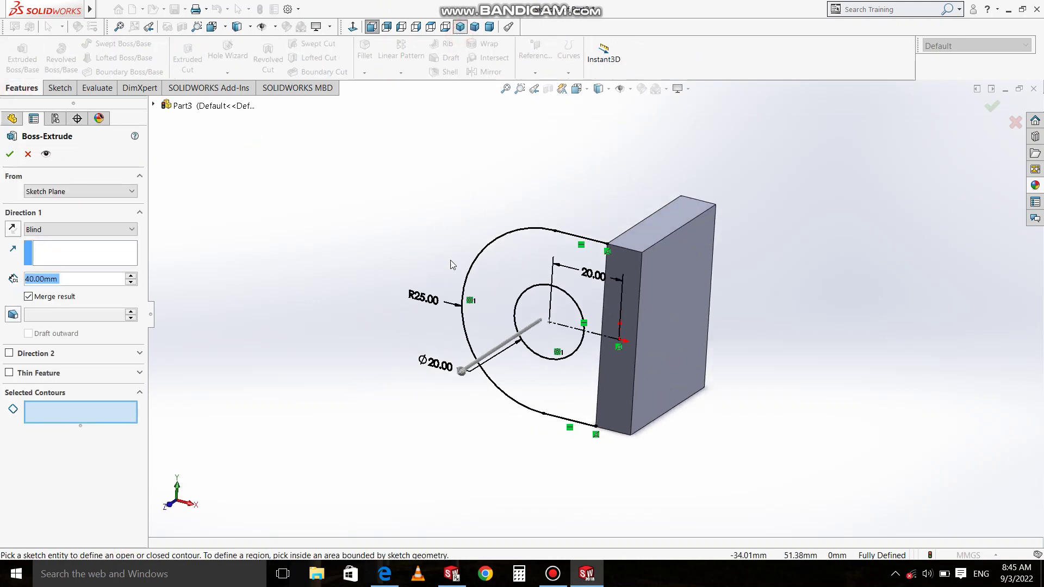
pyautogui.click(13, 229)
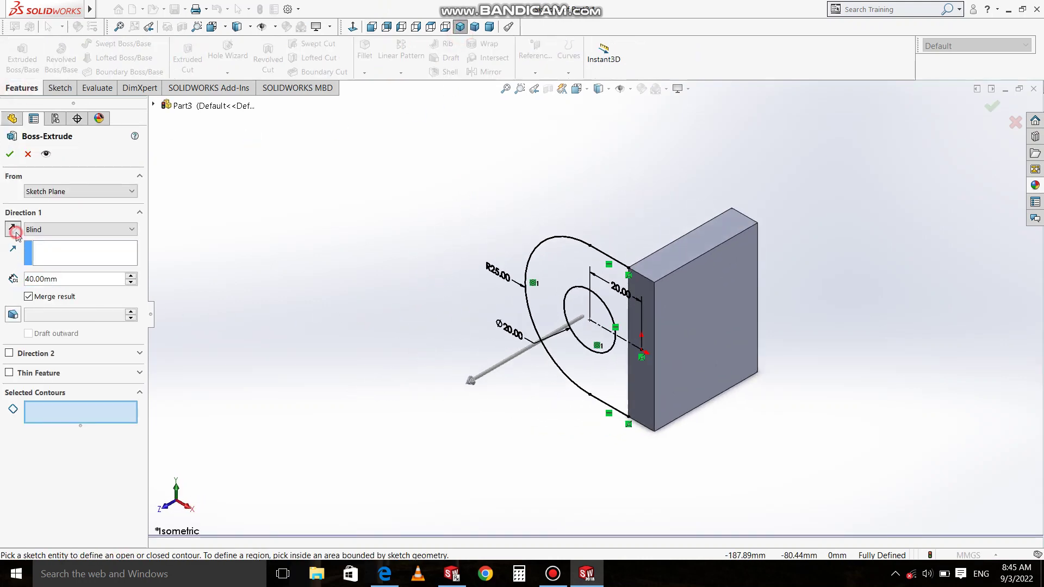
pyautogui.doubleClick(68, 279)
pyautogui.write('10')
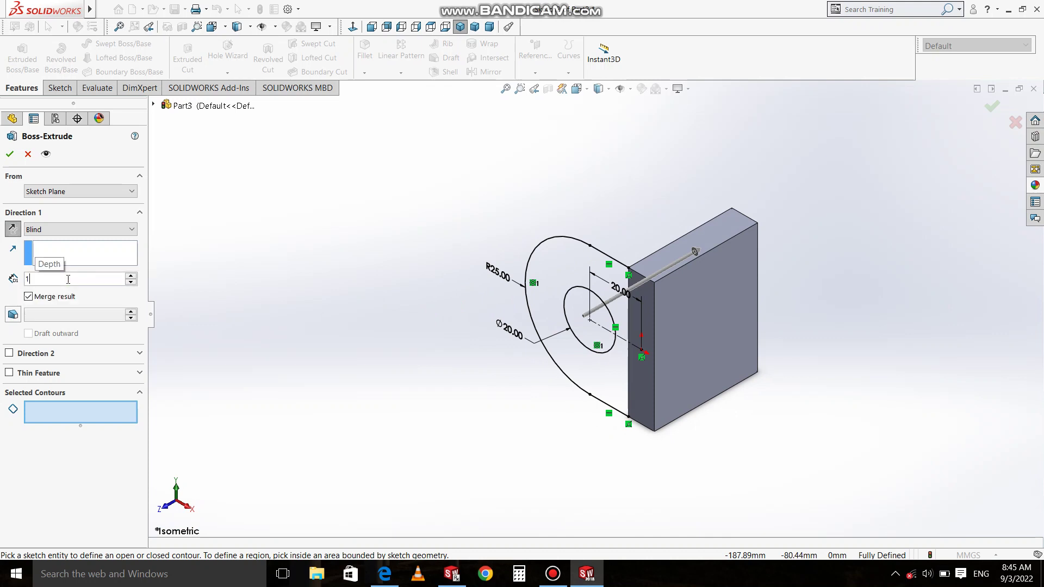
pyautogui.press('Return')
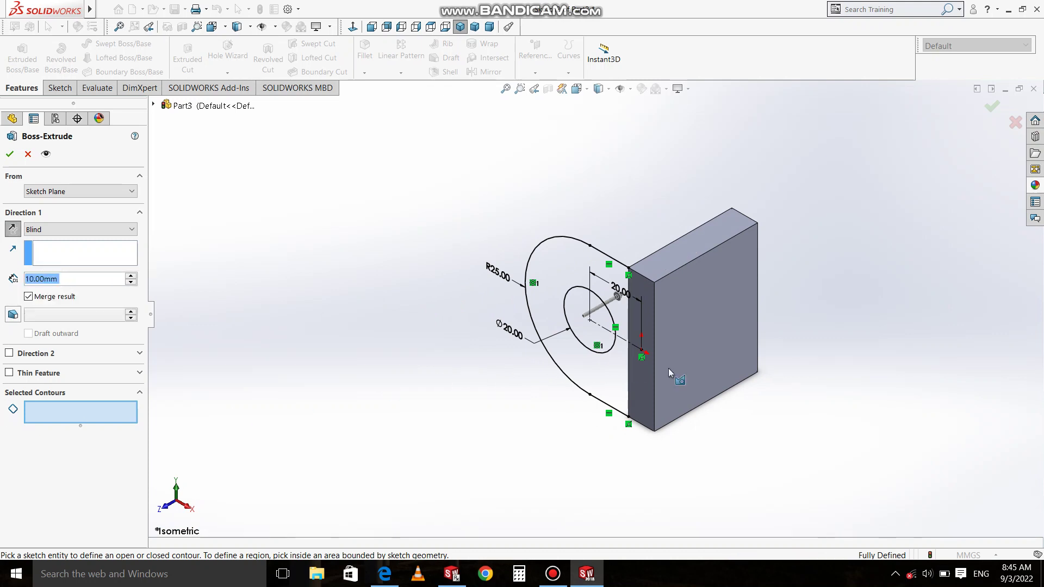
pyautogui.click(605, 375)
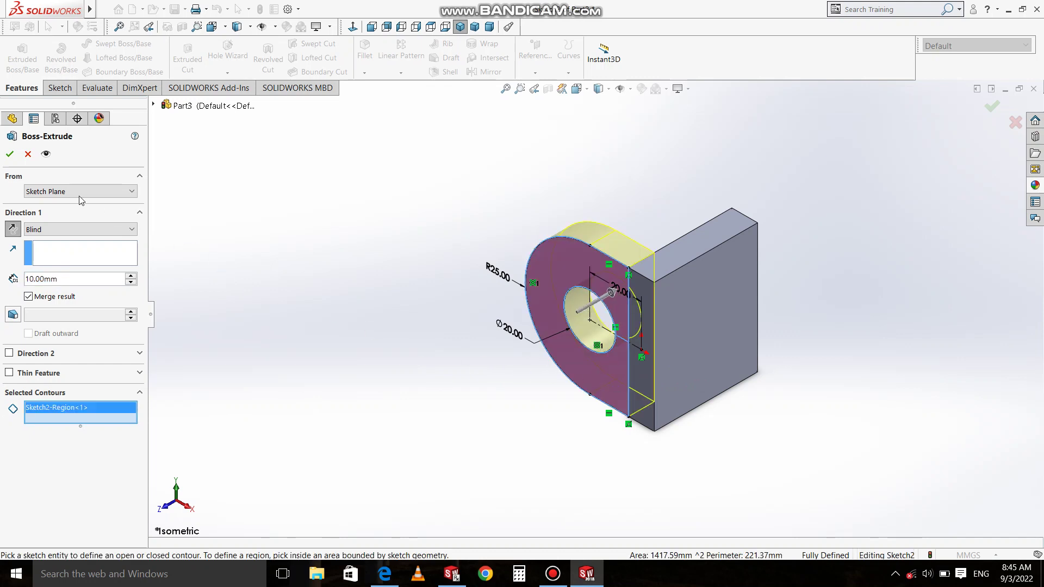
pyautogui.press('Return')
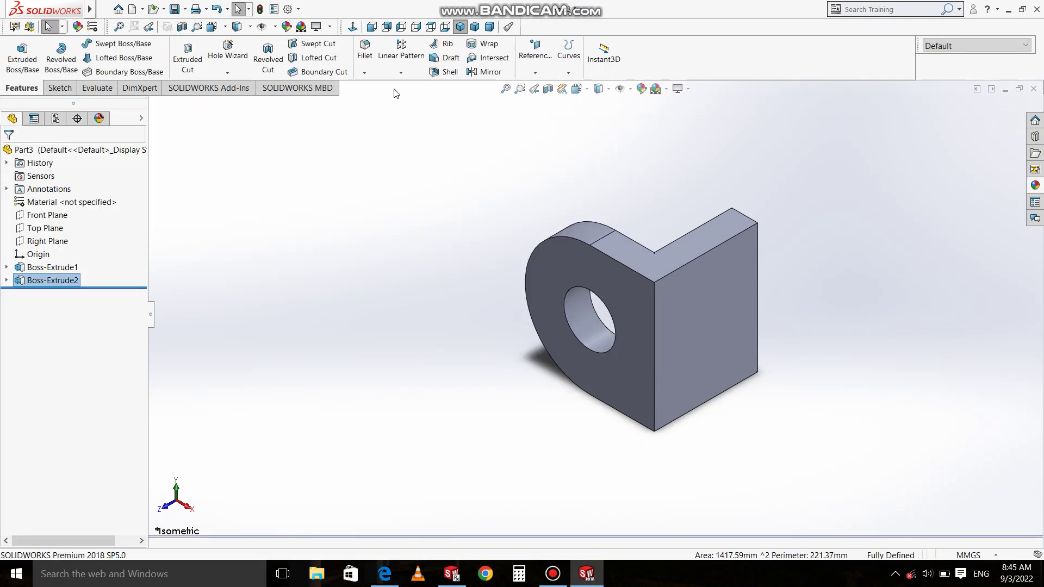
# Step: Mirror the extruded lug about the Front Plane to form the second fork arm
pyautogui.click(401, 72)
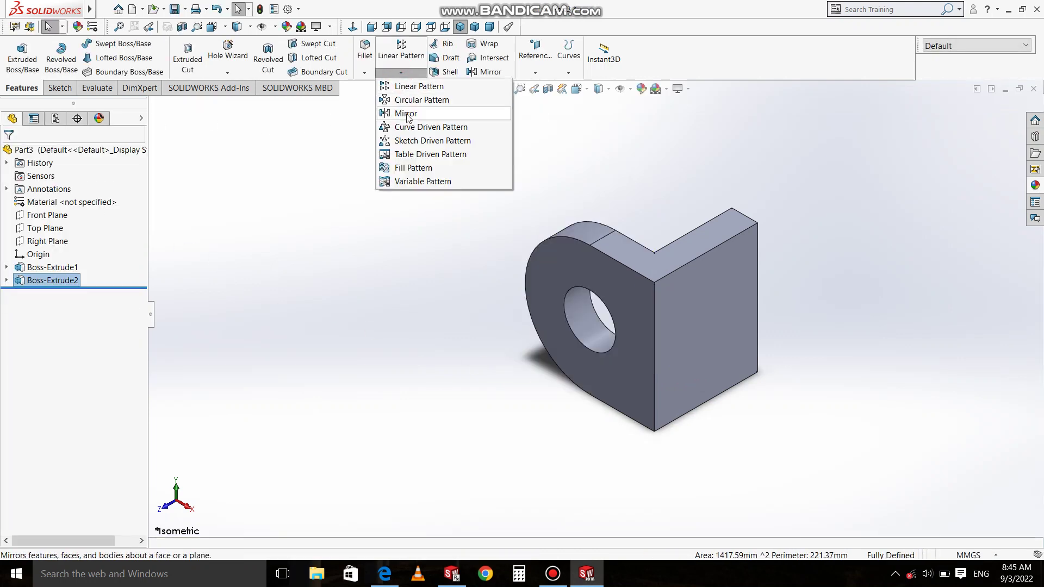
pyautogui.click(405, 113)
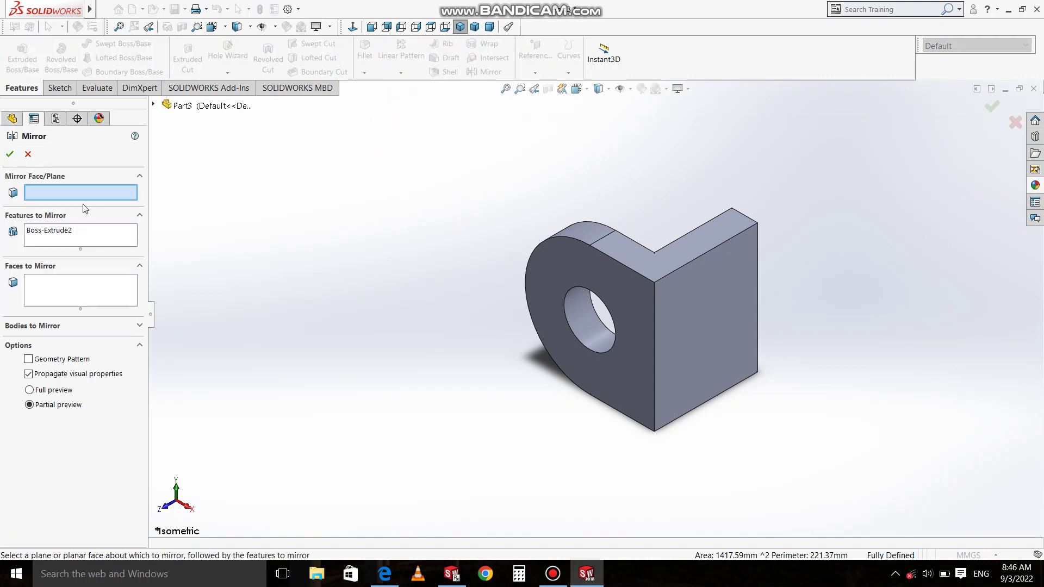
pyautogui.click(216, 107)
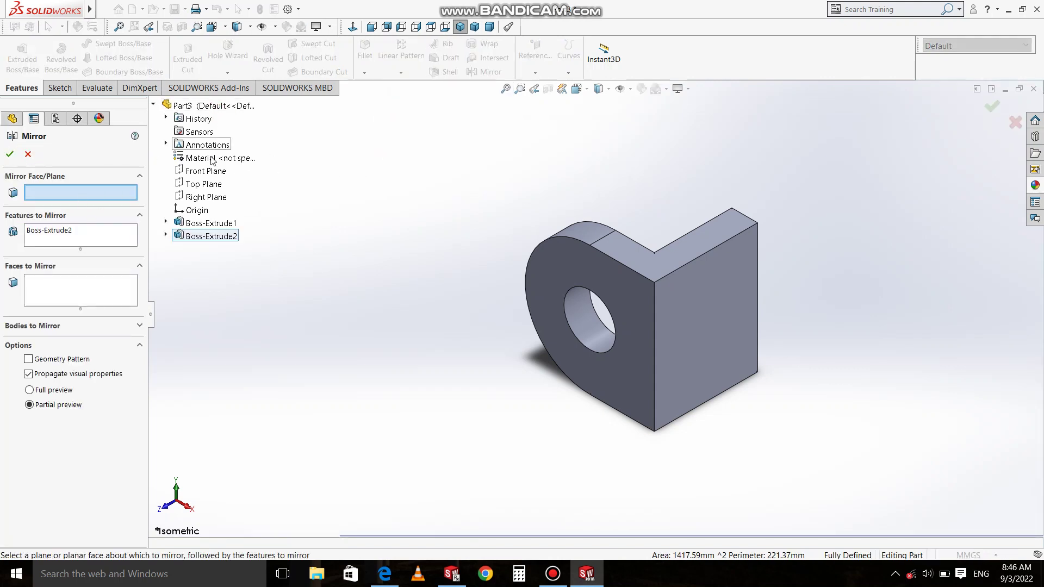
pyautogui.click(207, 172)
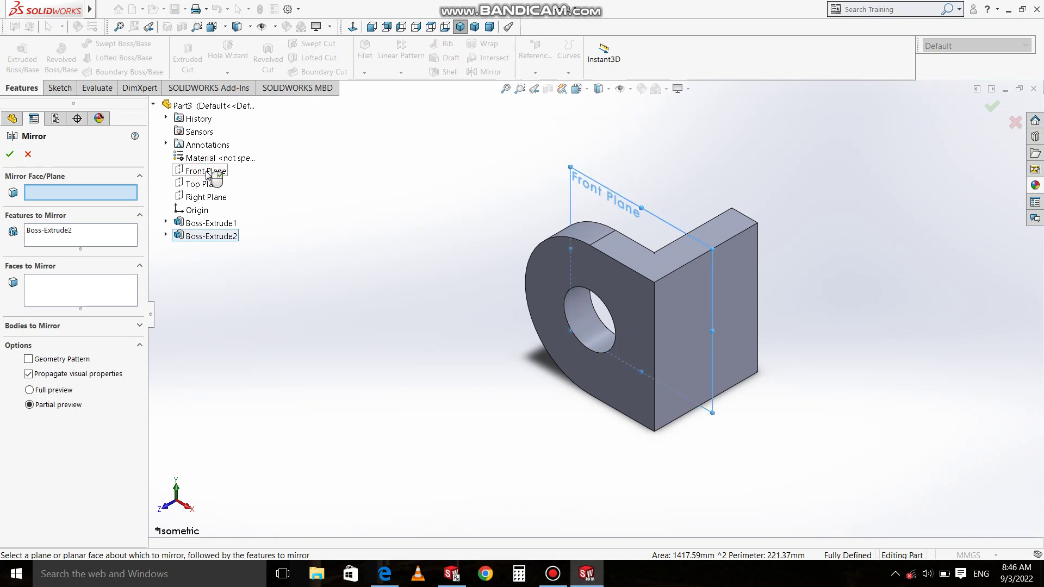
pyautogui.click(9, 156)
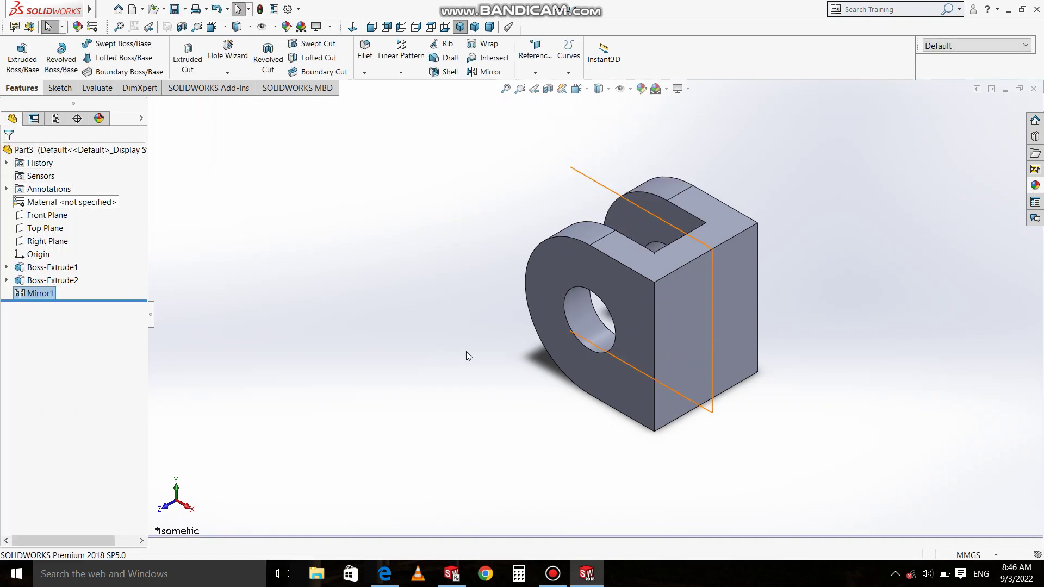
# Step: Start a new sketch on the block's flat U-shaped upper face
pyautogui.click(688, 248)
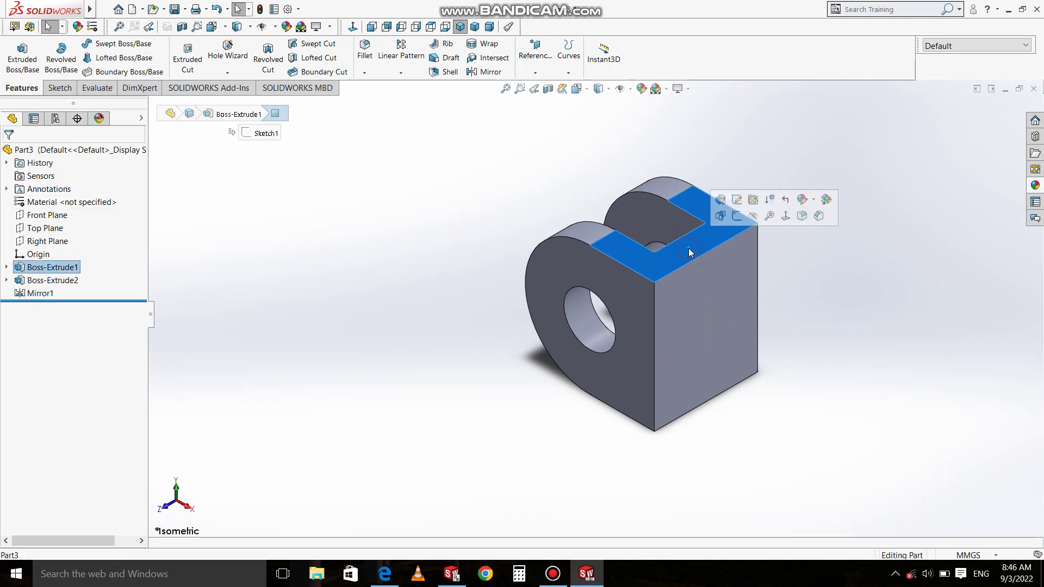
pyautogui.click(736, 216)
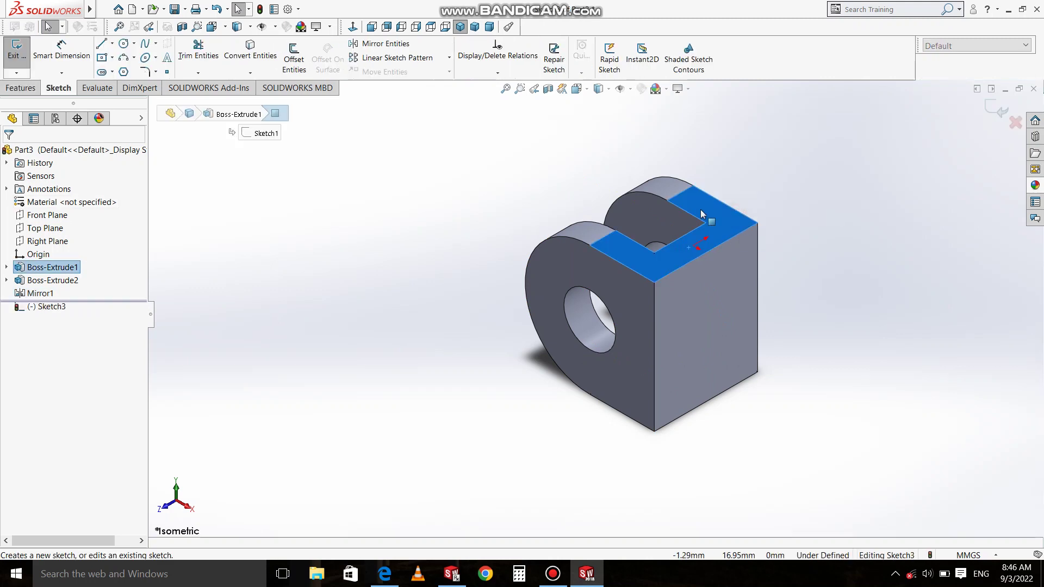
pyautogui.click(354, 27)
pyautogui.press('z')
pyautogui.press('z')
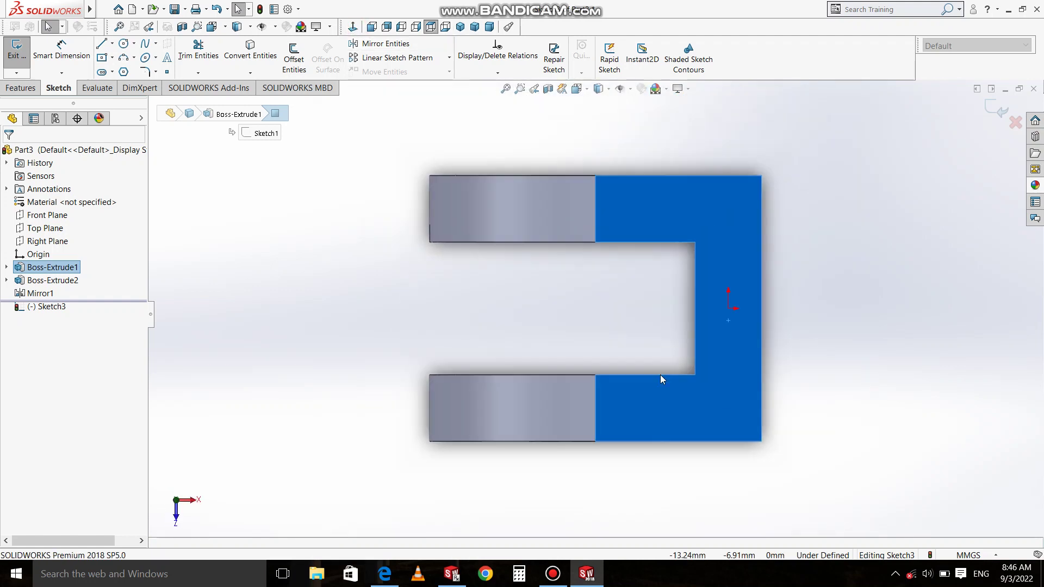
pyautogui.click(112, 48)
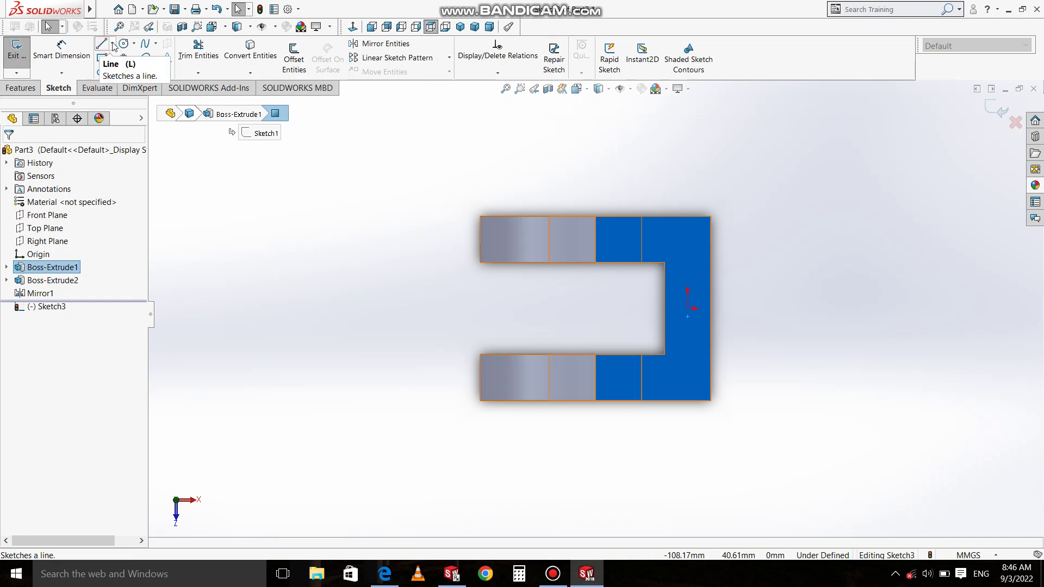
pyautogui.click(113, 46)
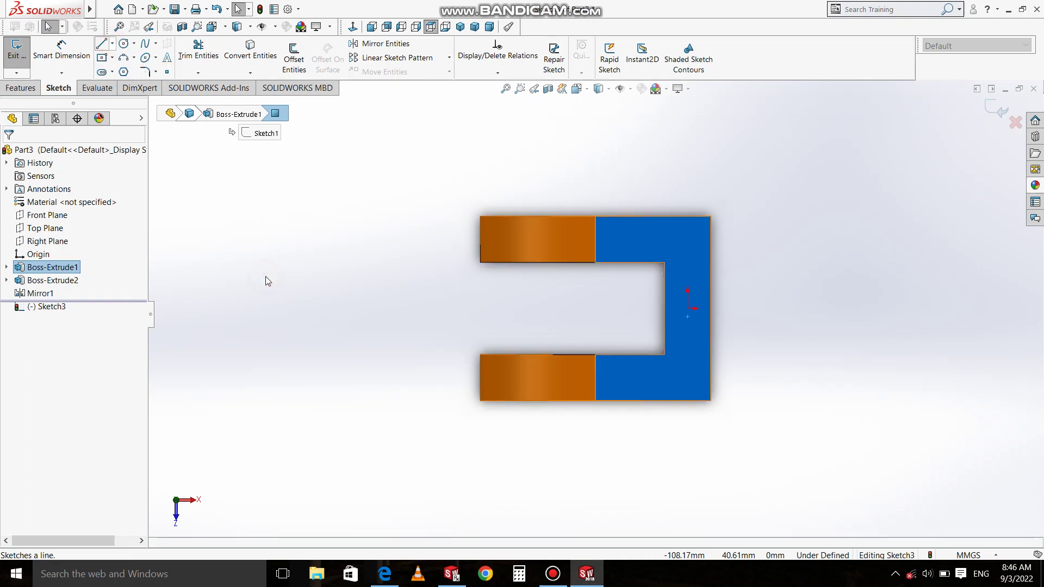
pyautogui.press('Escape')
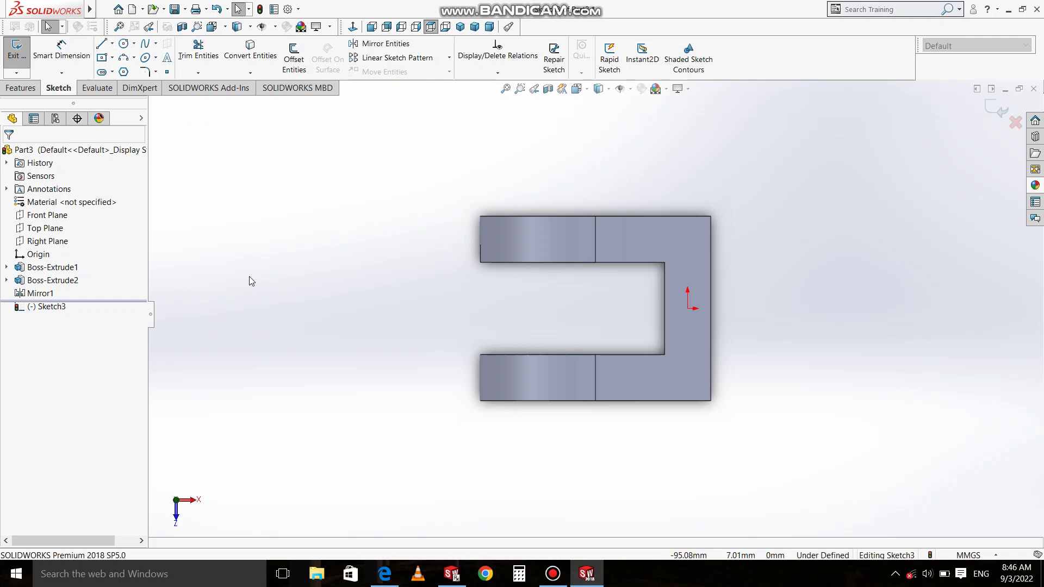
# Step: Sketch a horizontal centerline about 66 mm long from the origin, pointing away from the fork arms
pyautogui.click(112, 45)
pyautogui.click(118, 66)
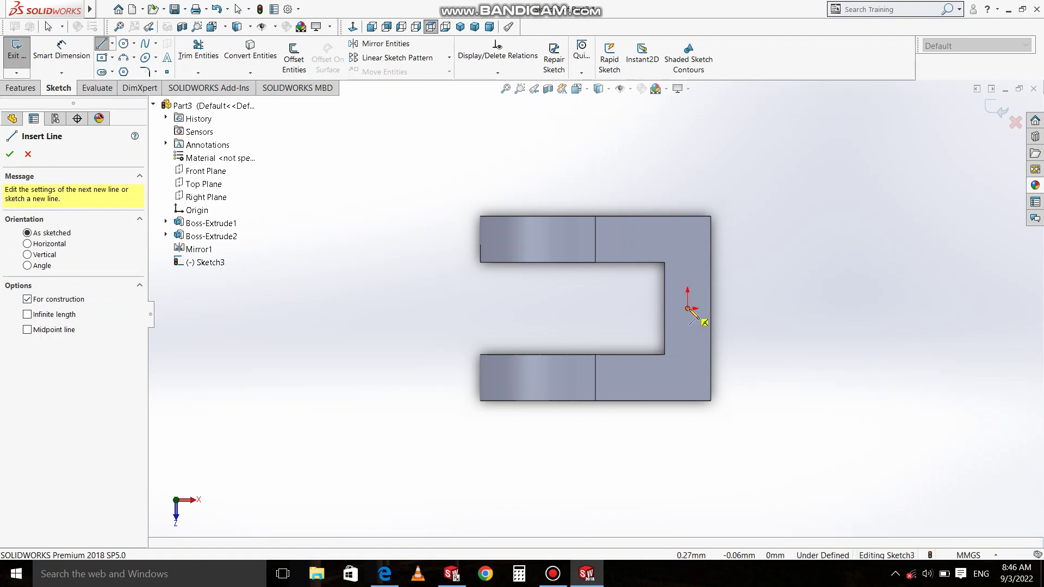
pyautogui.click(688, 308)
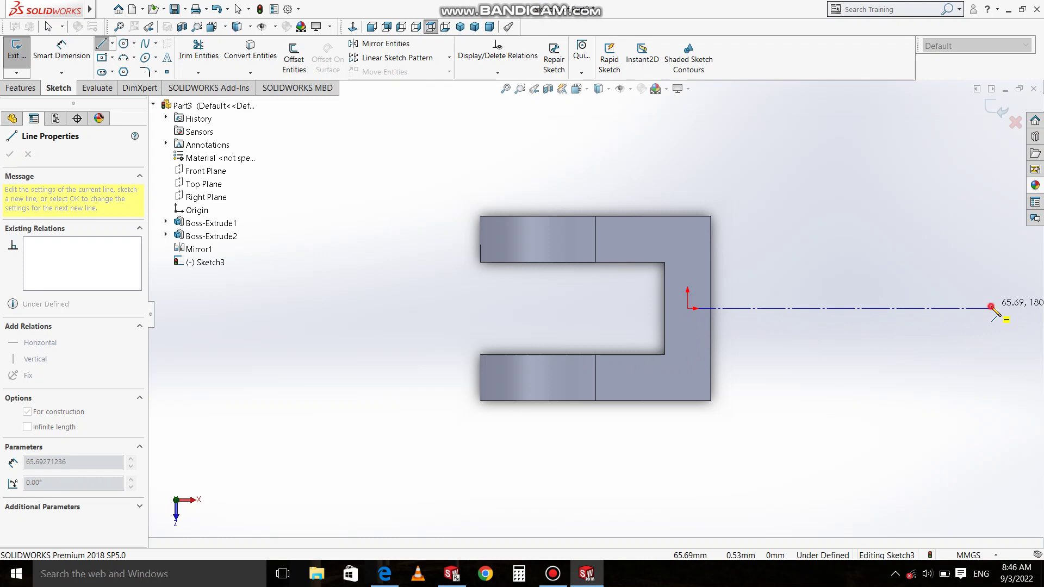
pyautogui.click(990, 308)
pyautogui.rightClick(936, 258)
pyautogui.click(935, 329)
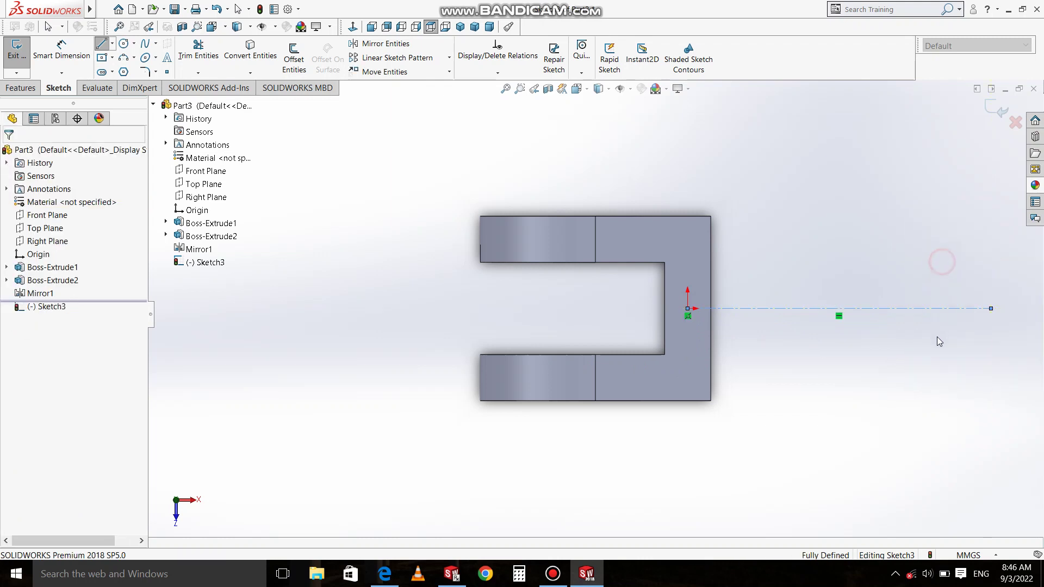
pyautogui.press('f')
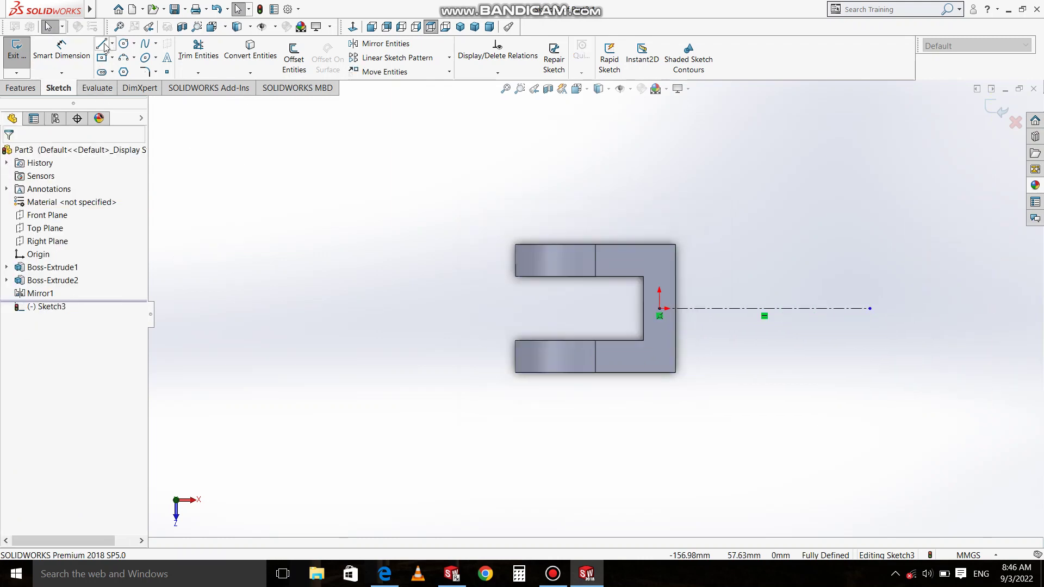
pyautogui.click(123, 43)
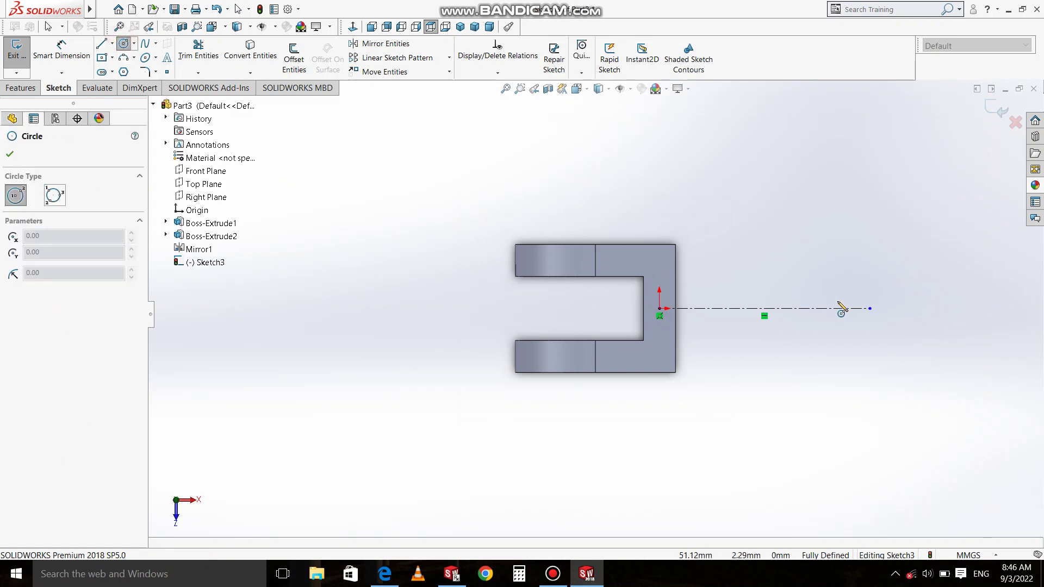
pyautogui.click(870, 309)
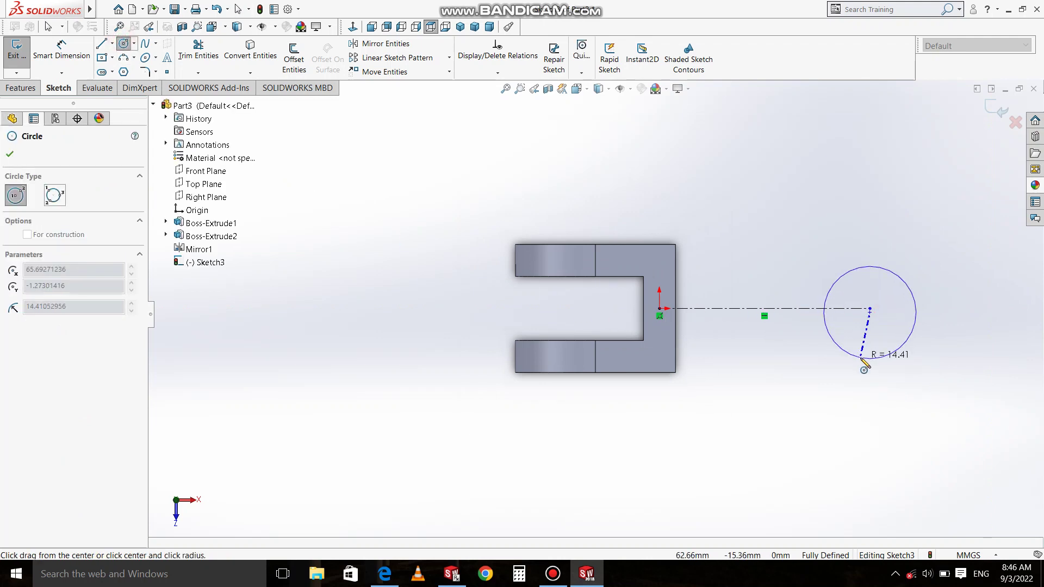
pyautogui.press('Escape')
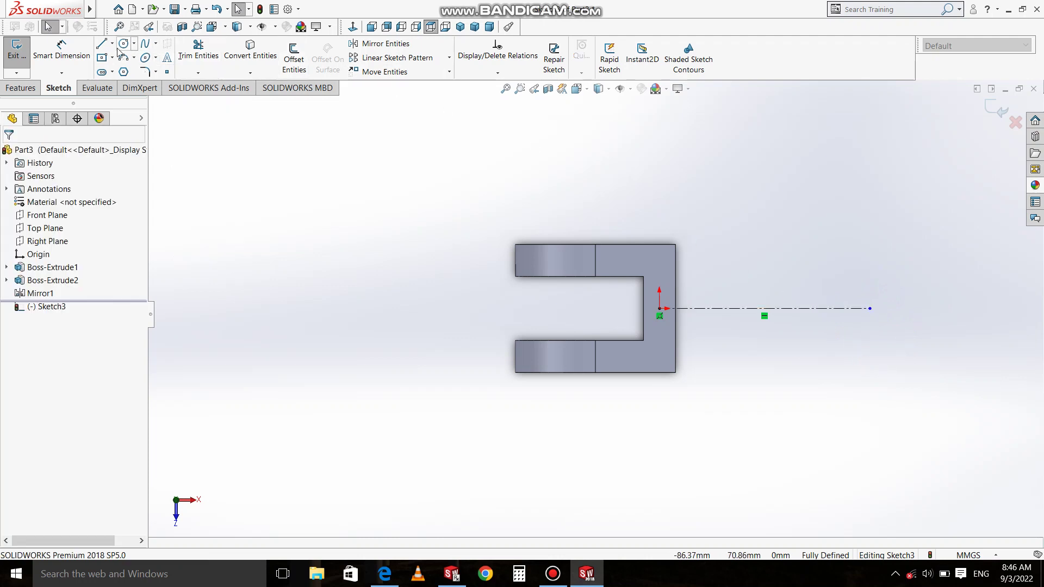
# Step: Draw a circle with a radius of about 13.4 mm centred on the centerline's outer endpoint
pyautogui.click(120, 47)
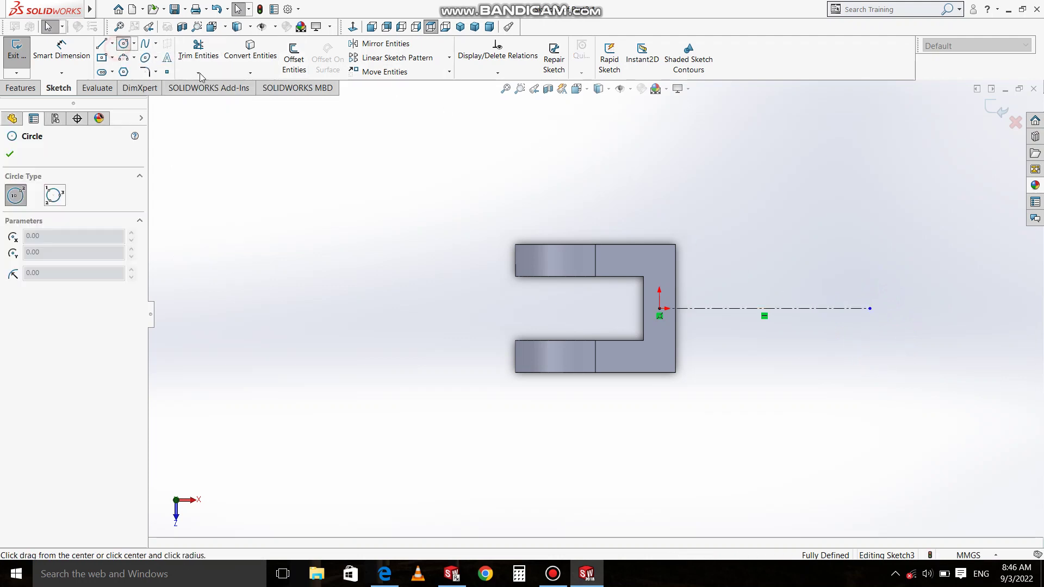
pyautogui.click(870, 308)
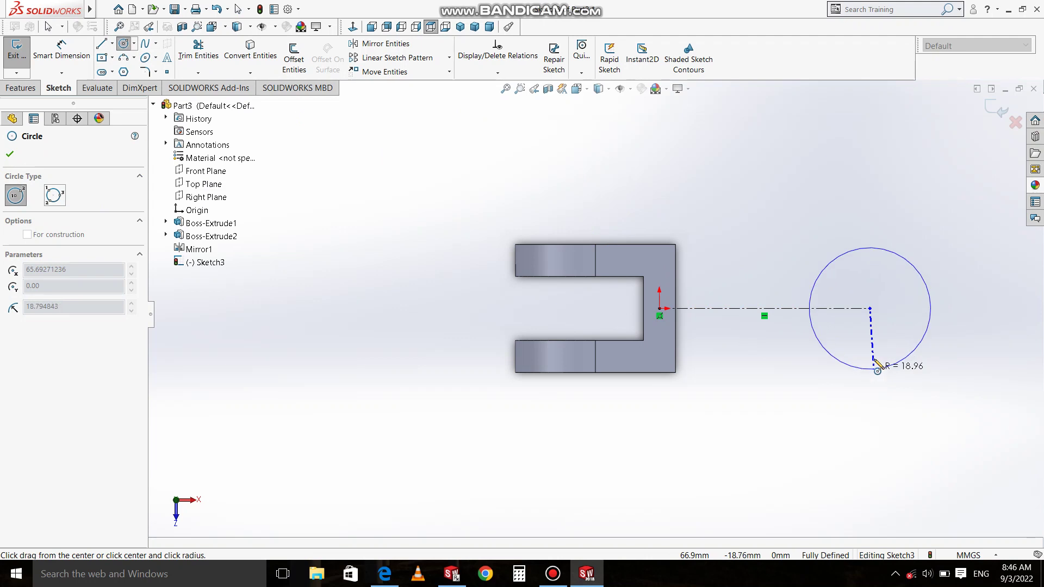
pyautogui.click(875, 353)
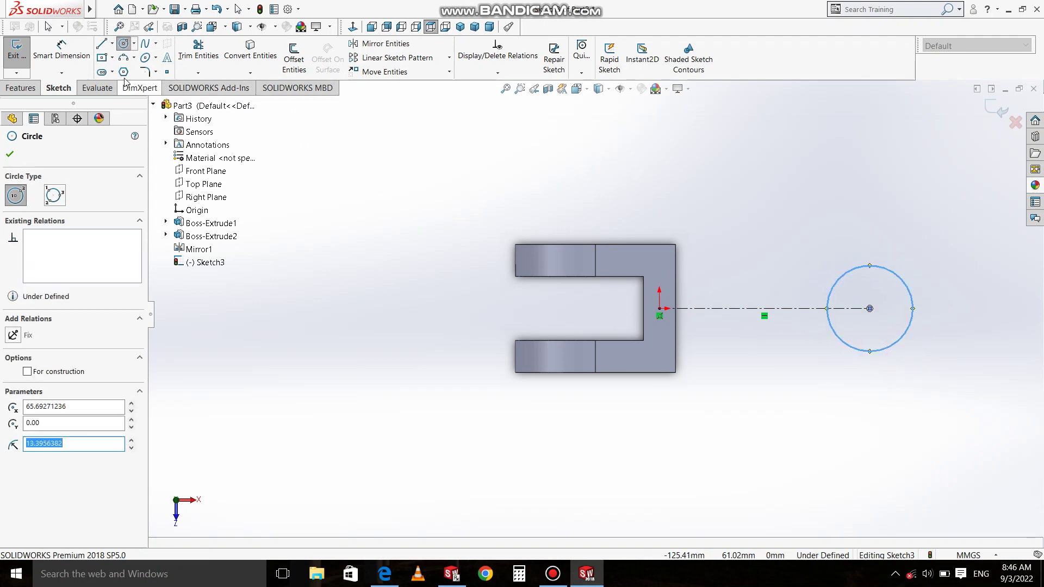
# Step: Draw a 180° three-point arc with a radius of about 21.6 mm around the outer side of the circle
pyautogui.click(124, 58)
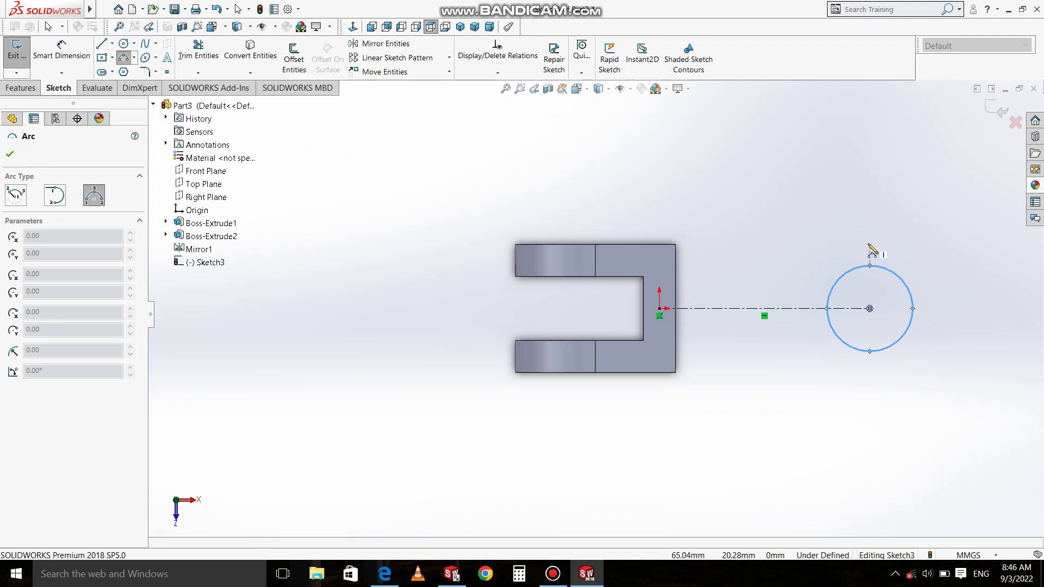
pyautogui.click(869, 244)
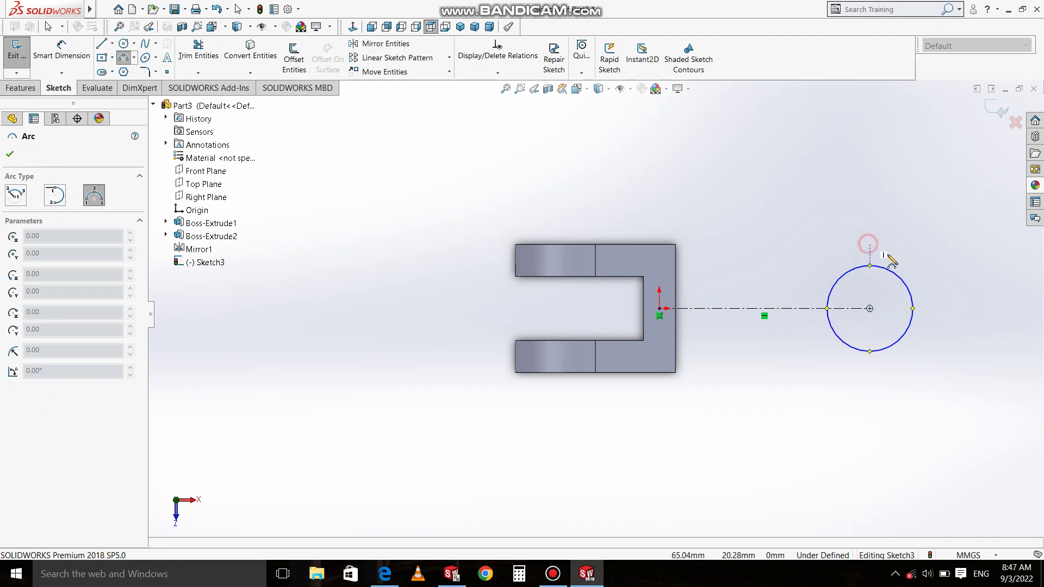
pyautogui.click(870, 381)
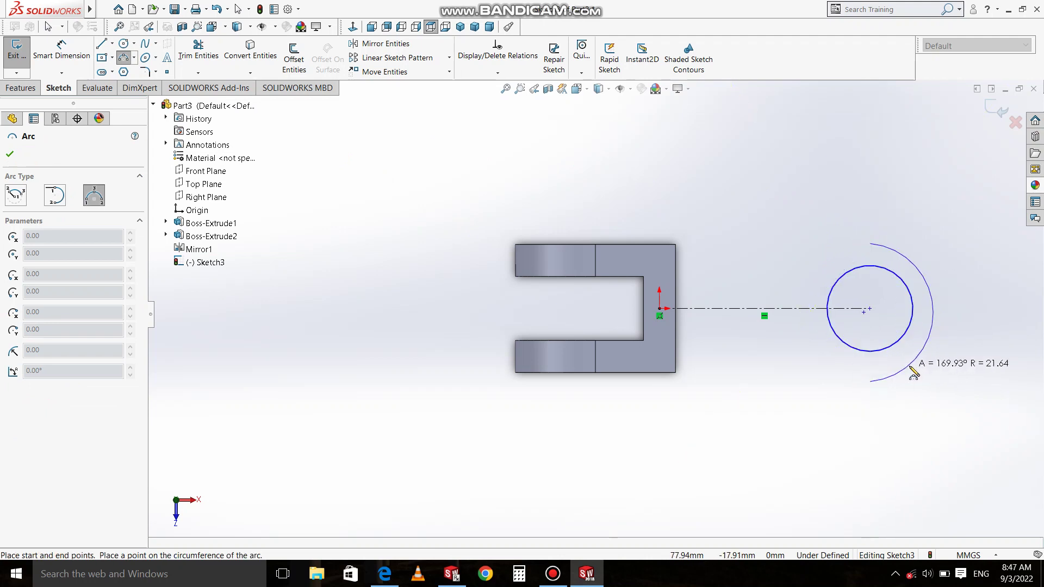
pyautogui.click(938, 312)
pyautogui.rightClick(791, 379)
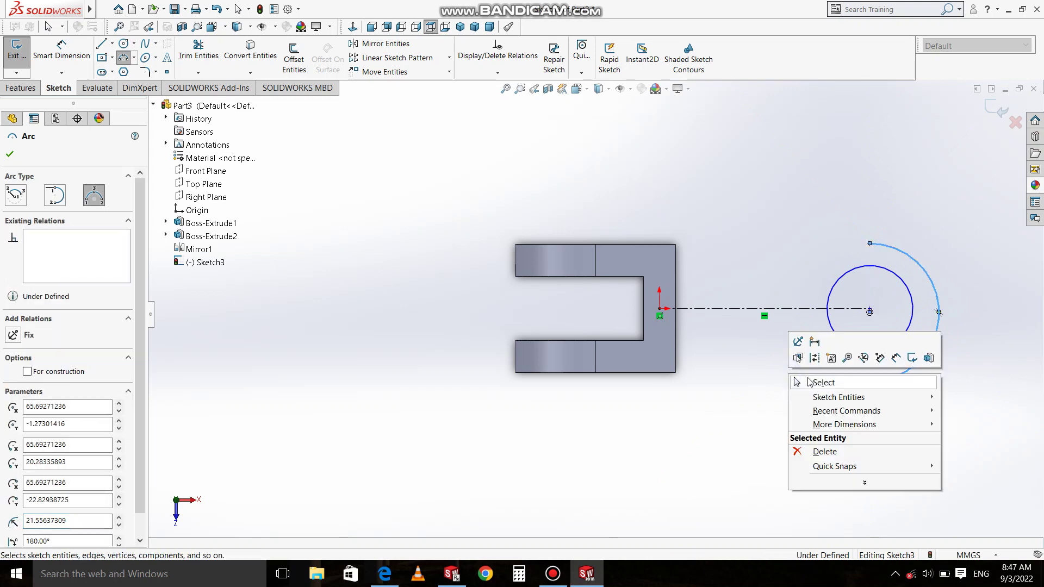
pyautogui.click(805, 377)
# Step: Add a concentric relation between the circle and the outer arc
pyautogui.click(867, 352)
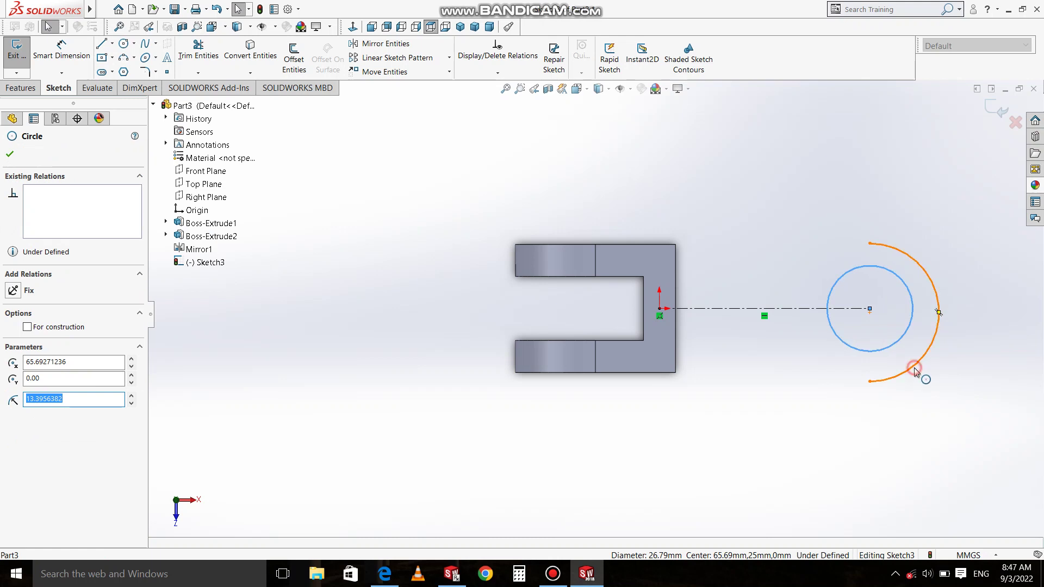
pyautogui.keyDown('ctrl'); pyautogui.click(914, 367); pyautogui.keyUp('ctrl')
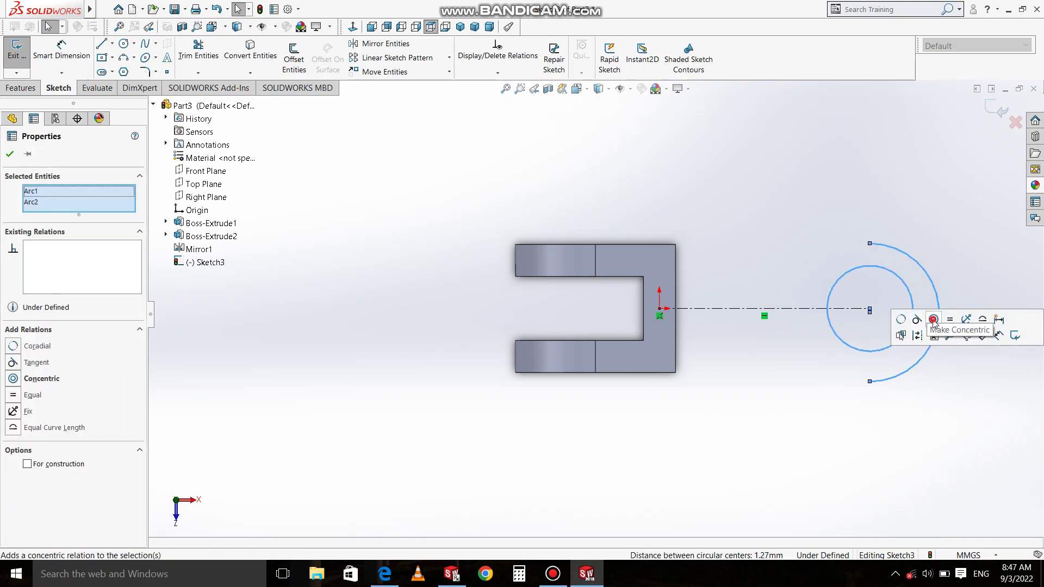
pyautogui.click(932, 320)
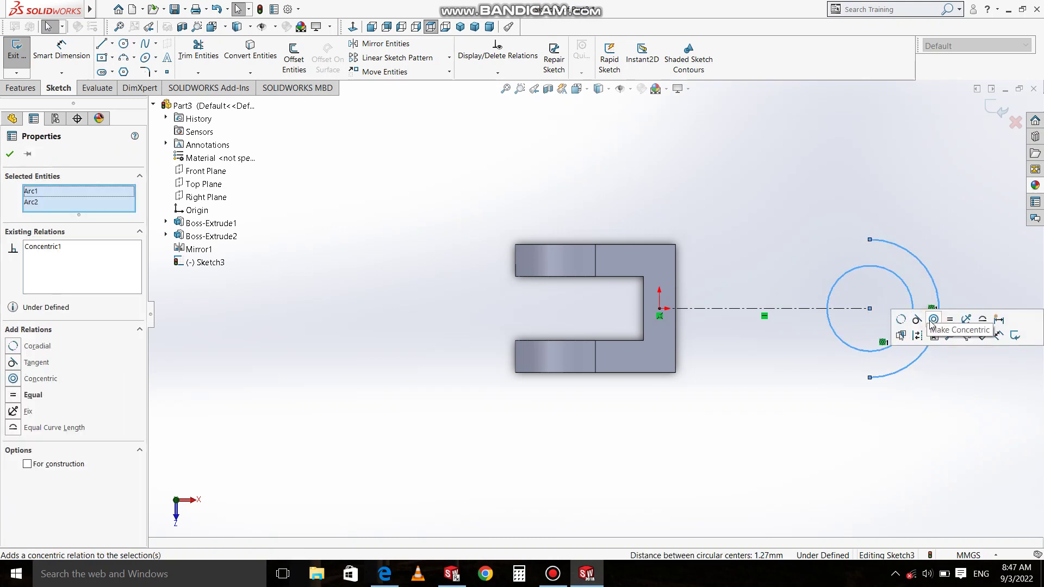
pyautogui.click(10, 153)
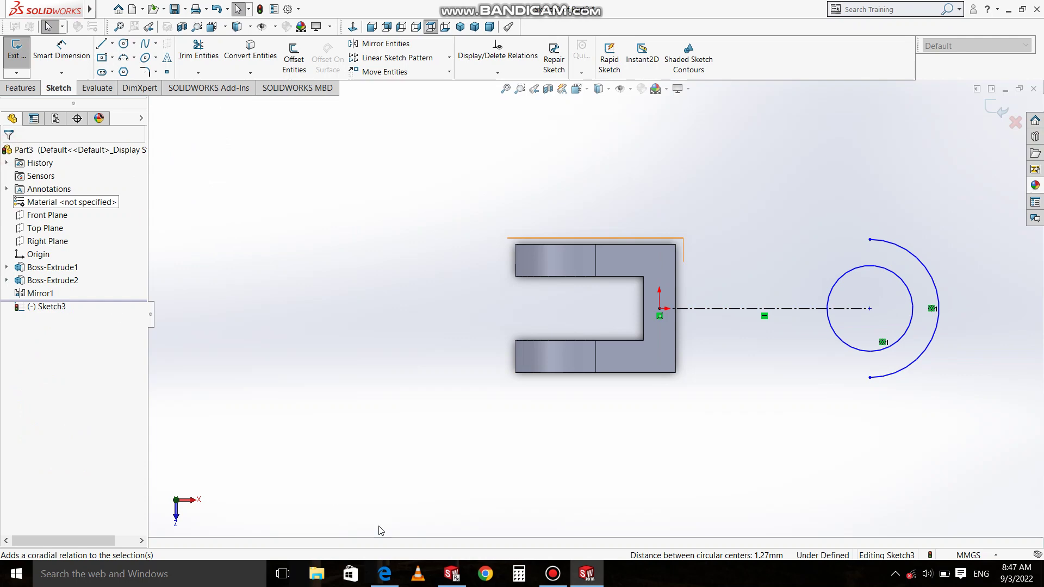
# Step: Check the exercise drawing and dimension the horizontal distance from the fork arms' outer end to the circle's centre as 70 mm
pyautogui.click(389, 582)
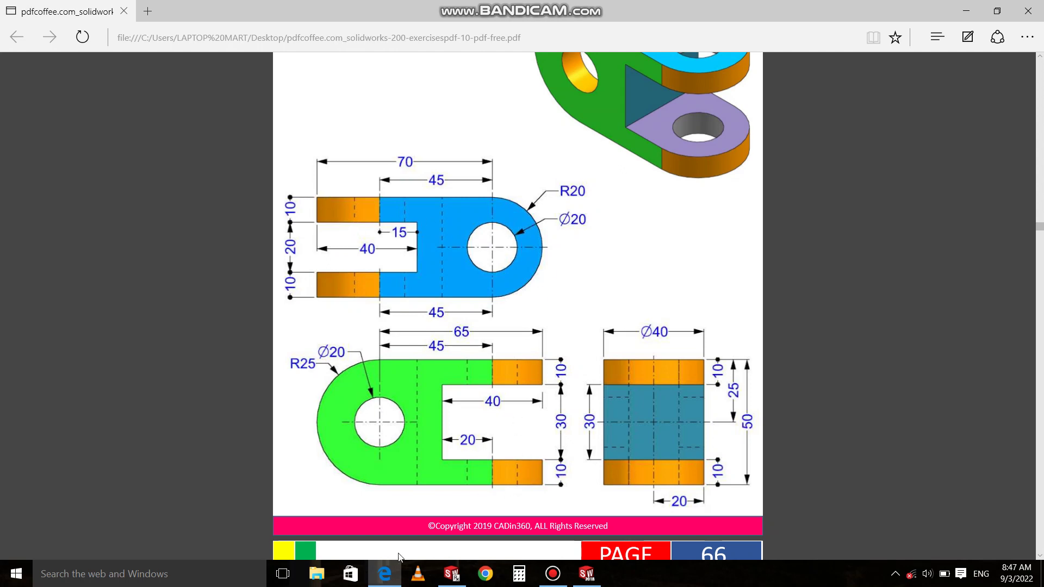
pyautogui.click(381, 576)
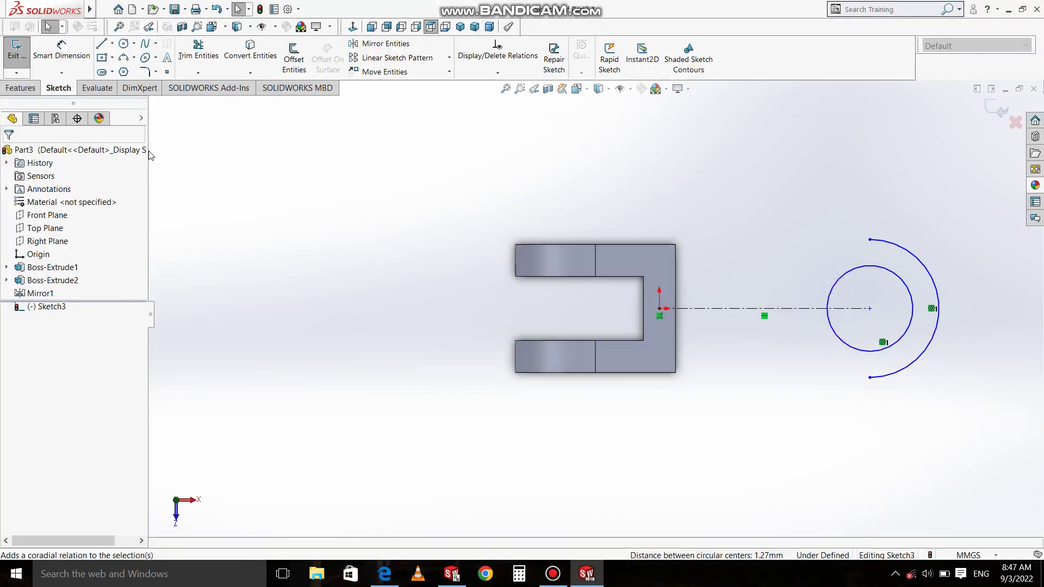
pyautogui.click(61, 52)
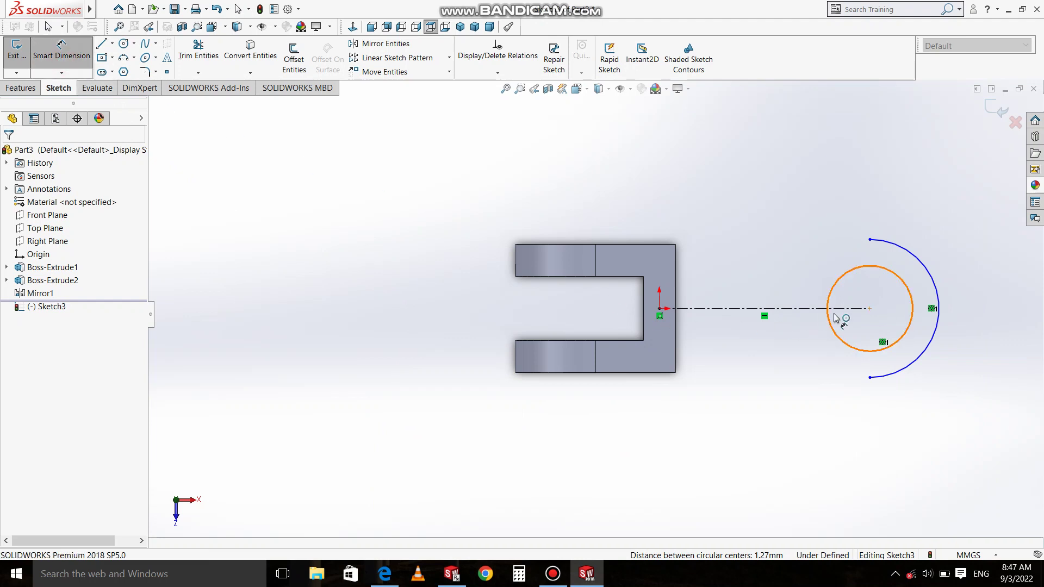
pyautogui.click(869, 308)
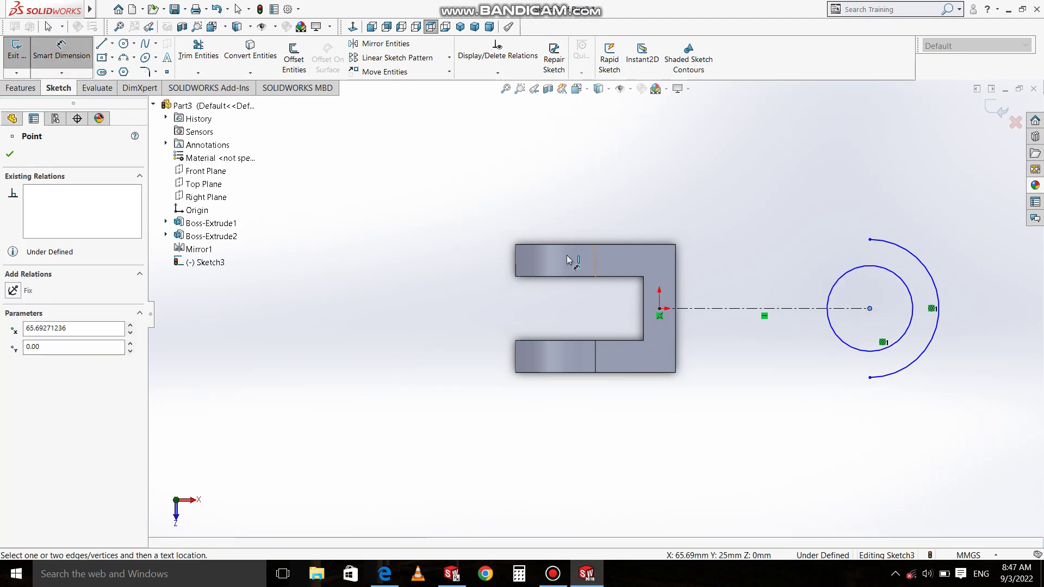
pyautogui.click(516, 258)
pyautogui.click(537, 193)
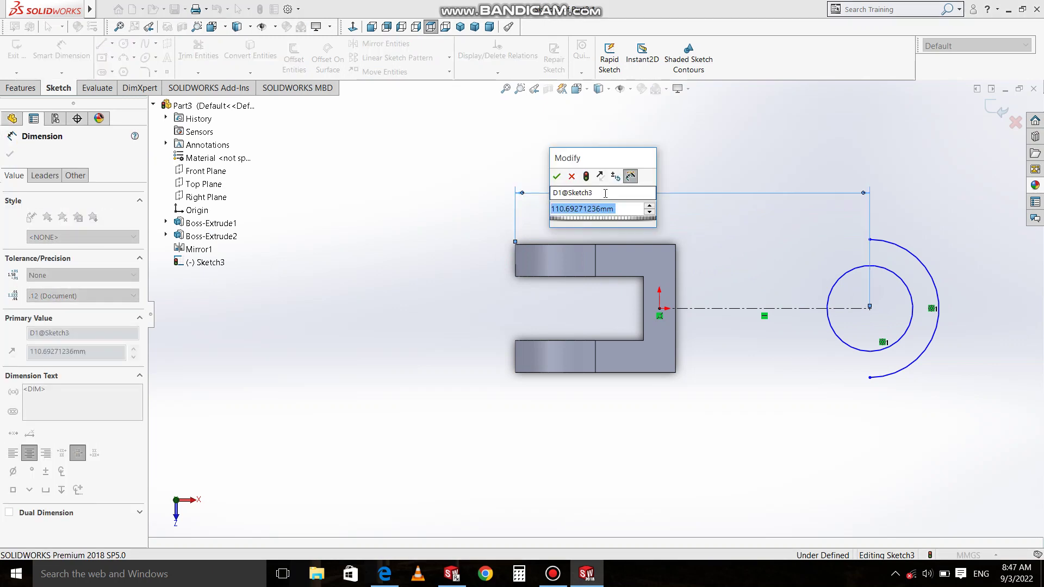
pyautogui.write('70')
pyautogui.press('Return')
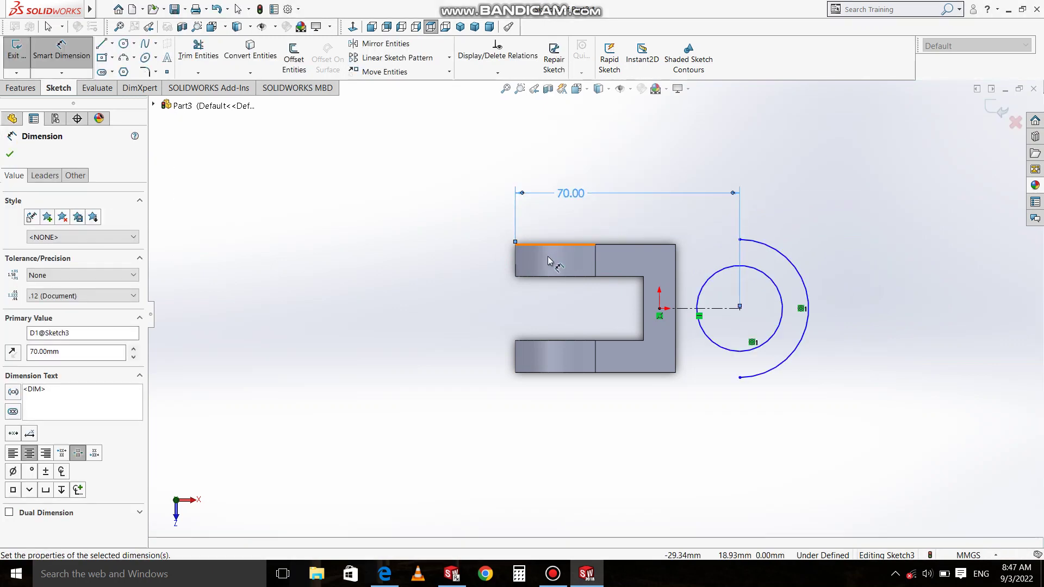
# Step: Dimension the outer arc's radius as 20 mm
pyautogui.click(794, 268)
pyautogui.click(825, 236)
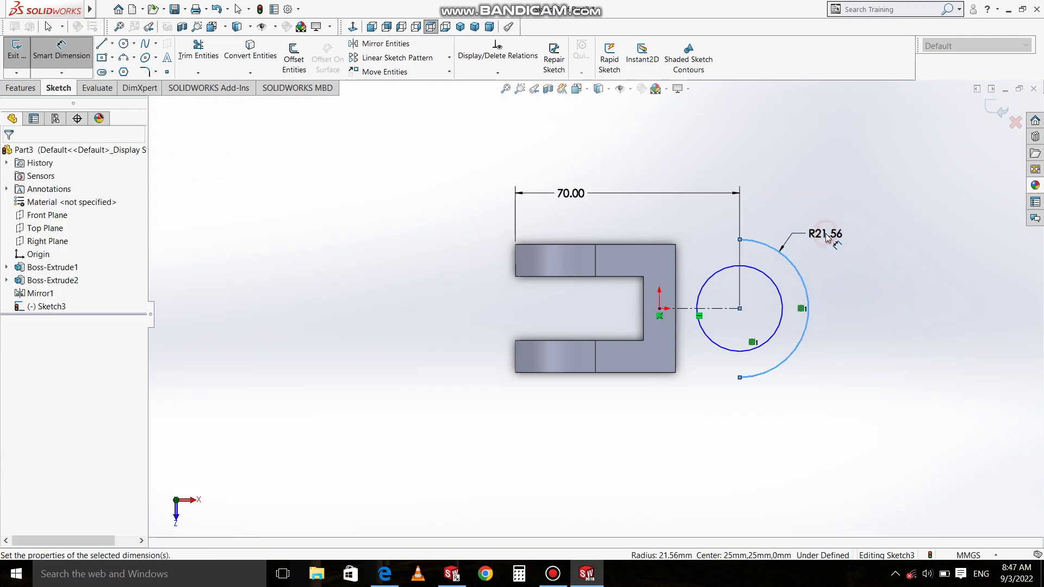
pyautogui.write('20')
pyautogui.press('Return')
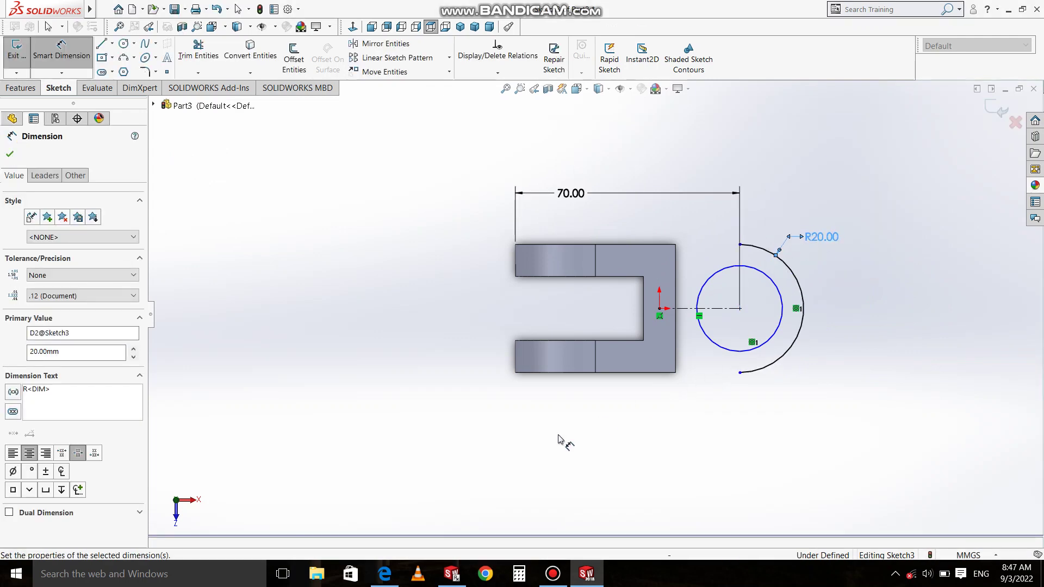
# Step: Check the exercise drawing and dimension the inner circle's diameter as 20 mm
pyautogui.click(384, 573)
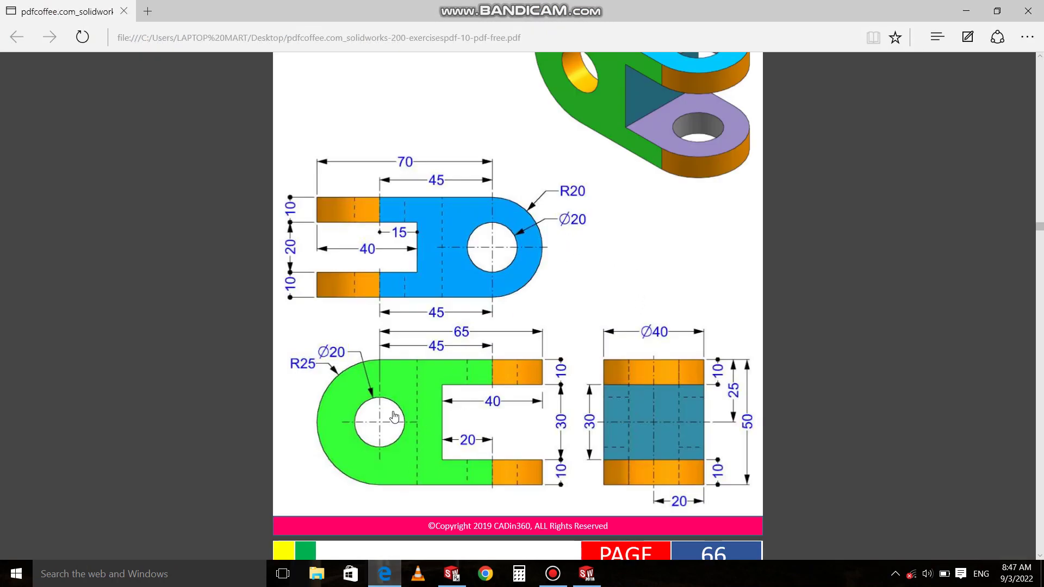
pyautogui.click(384, 574)
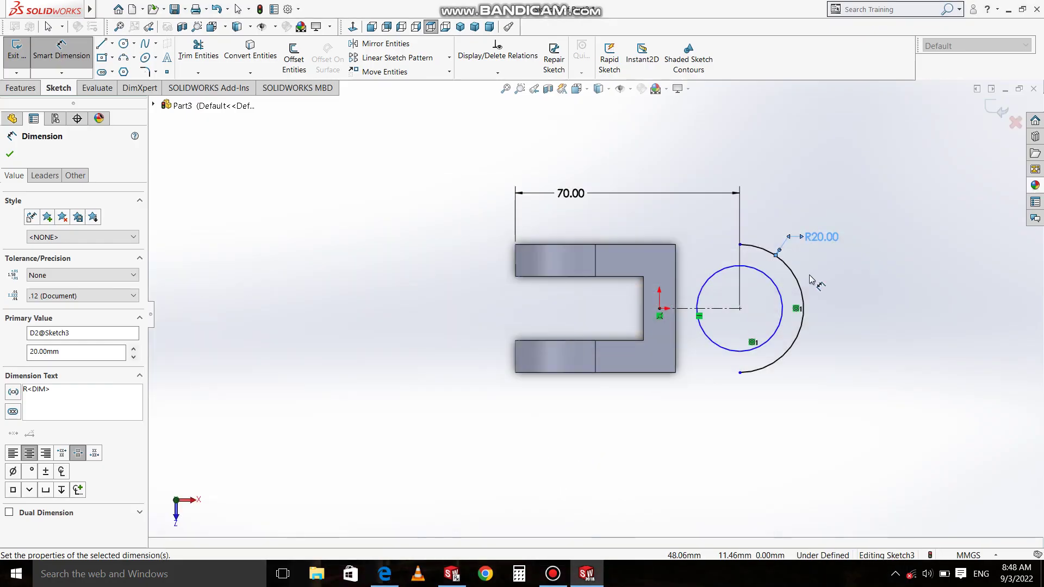
pyautogui.click(782, 300)
pyautogui.click(831, 291)
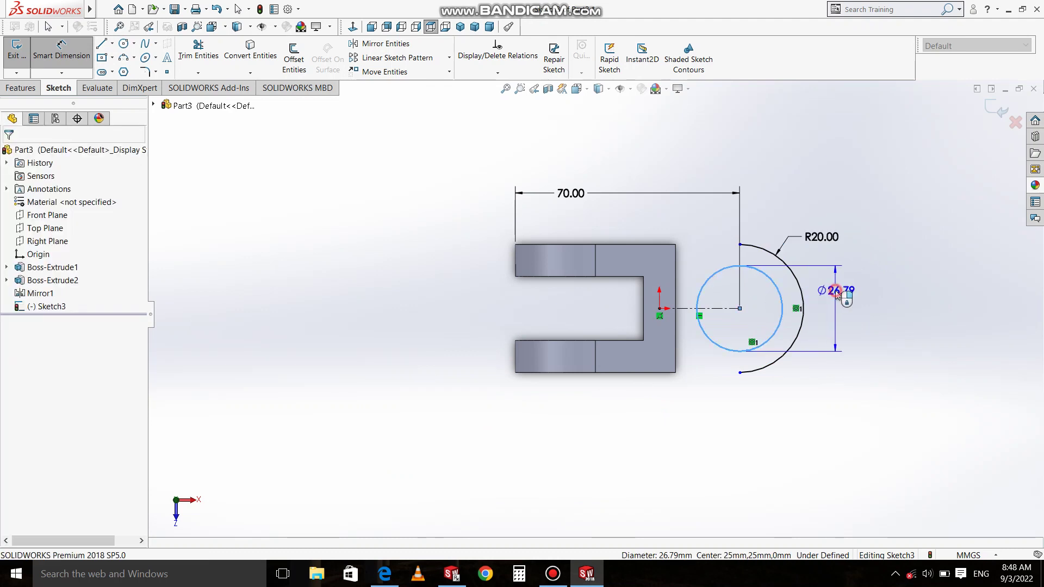
pyautogui.write('20')
pyautogui.press('Return')
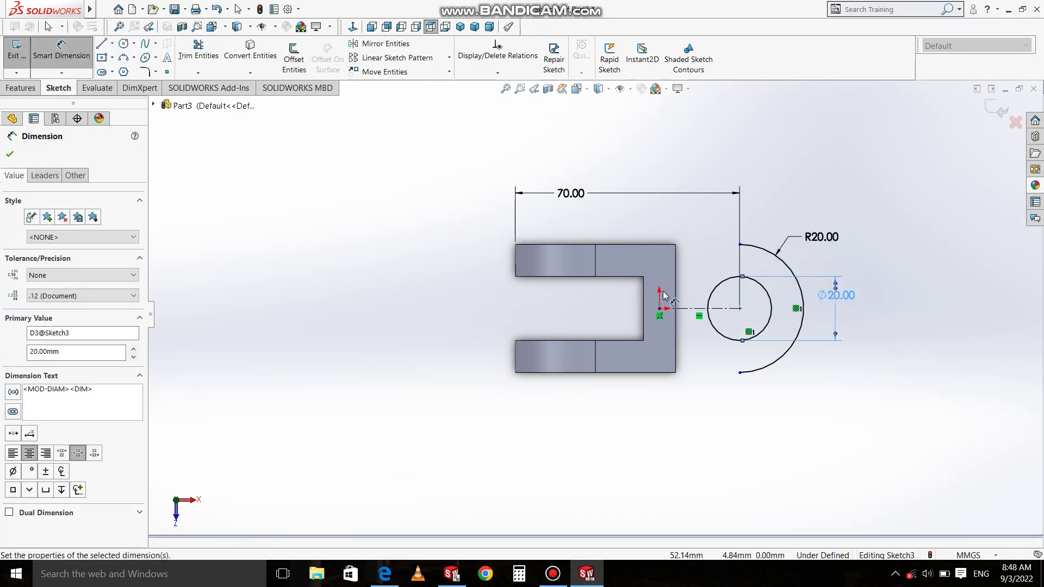
pyautogui.click(9, 155)
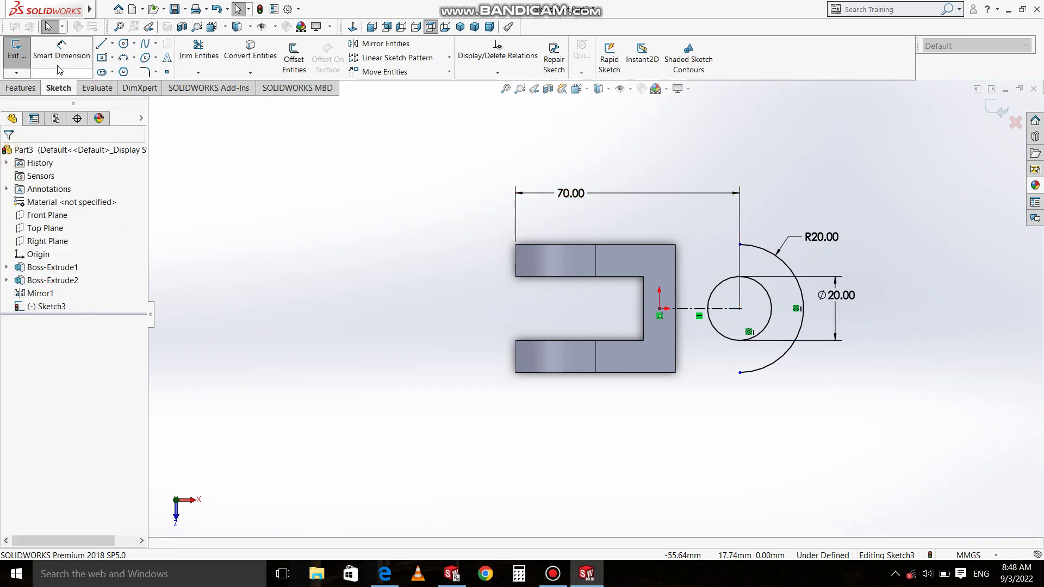
# Step: Draw two horizontal lines, each 20 mm long, joining the outer arc's endpoints to the adjacent corners of the fork body
pyautogui.click(100, 47)
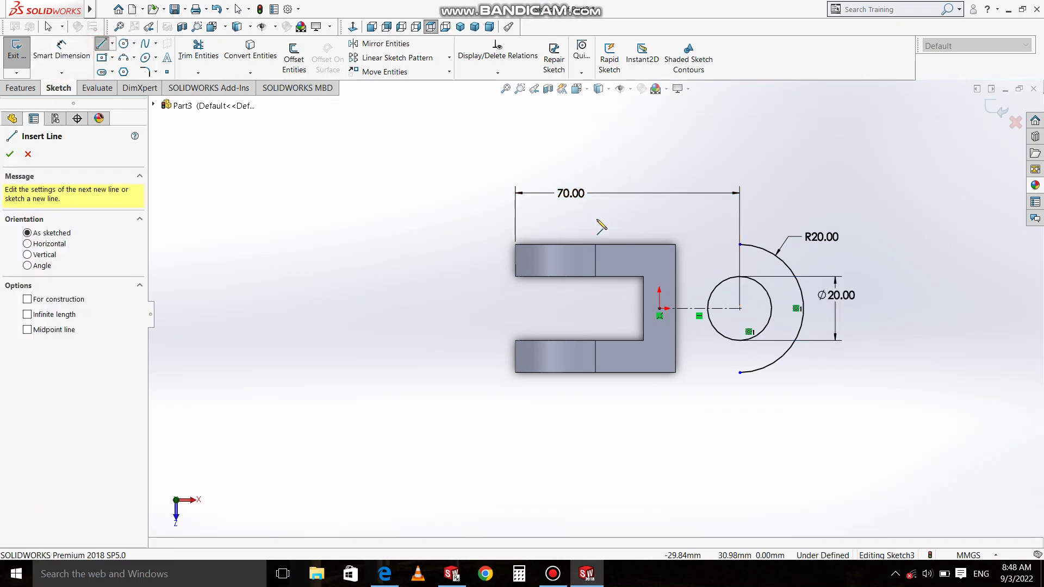
pyautogui.click(738, 244)
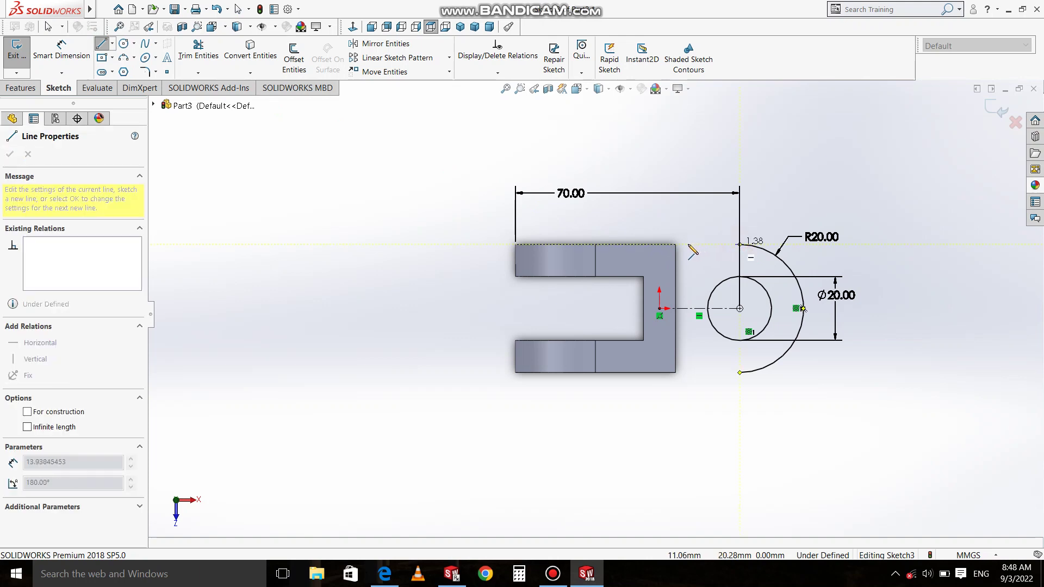
pyautogui.click(675, 245)
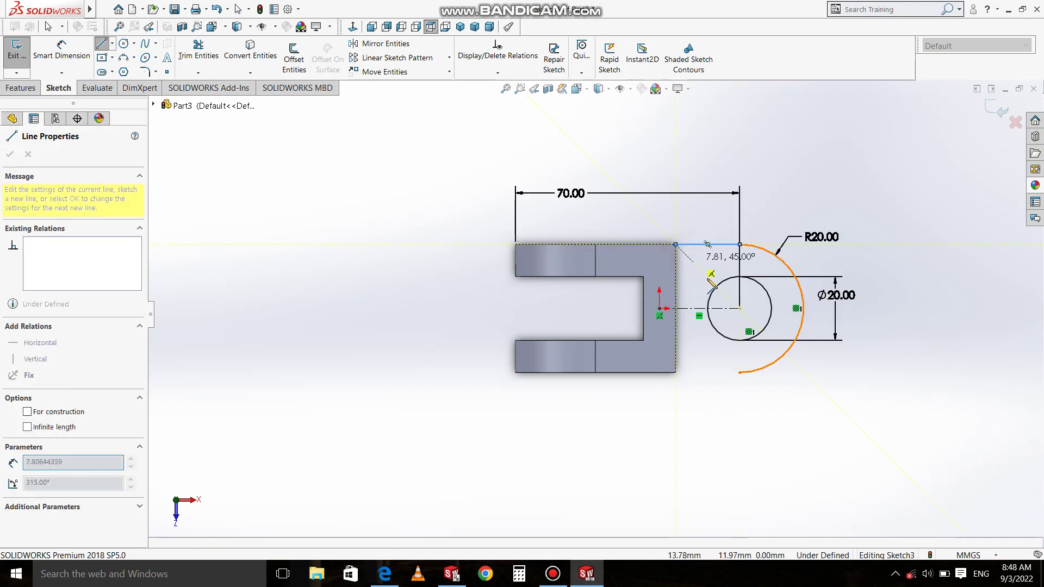
pyautogui.press('Escape')
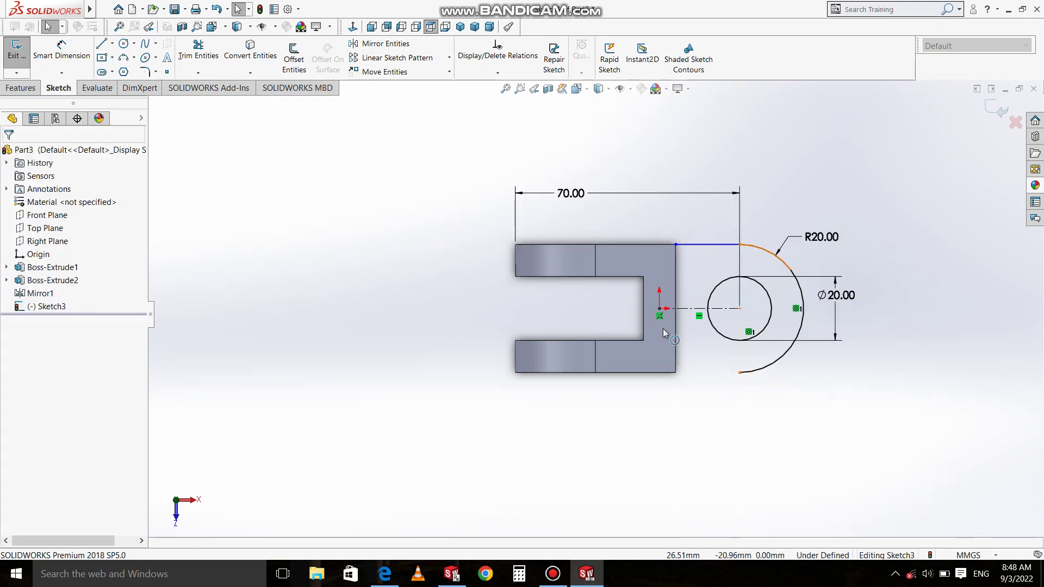
pyautogui.click(100, 45)
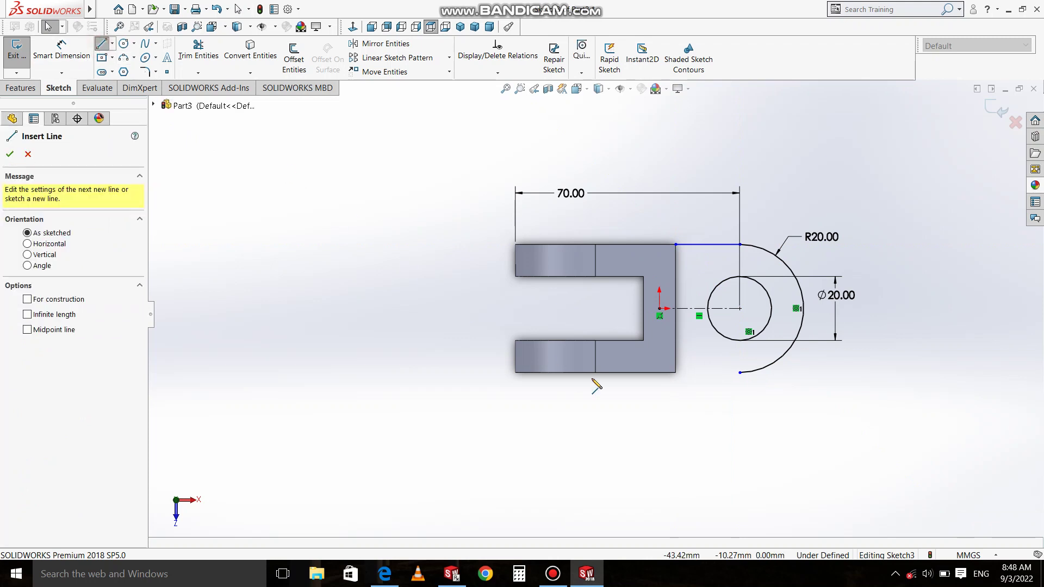
pyautogui.click(738, 374)
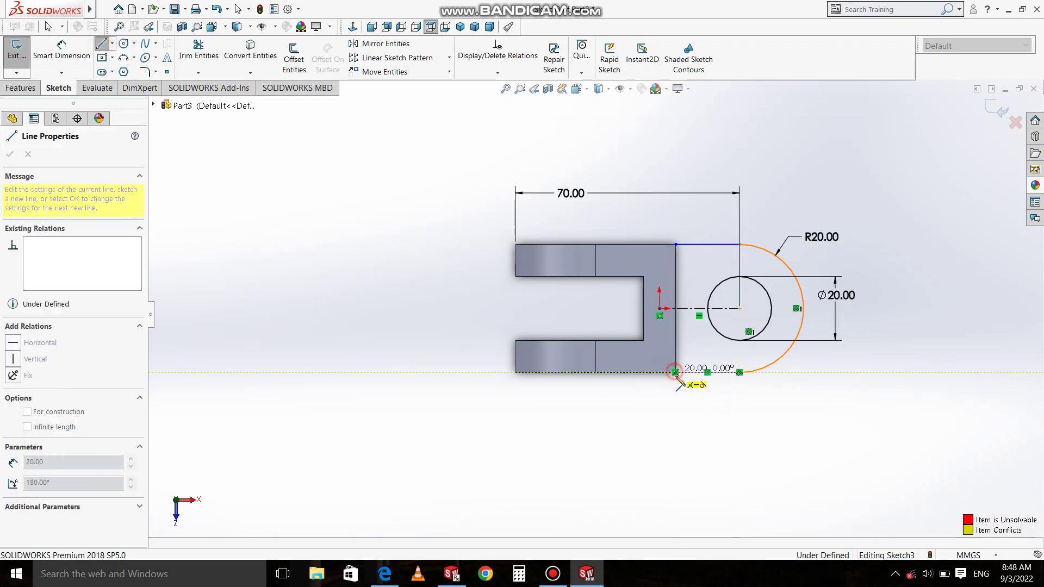
pyautogui.click(675, 373)
pyautogui.rightClick(702, 406)
pyautogui.click(711, 409)
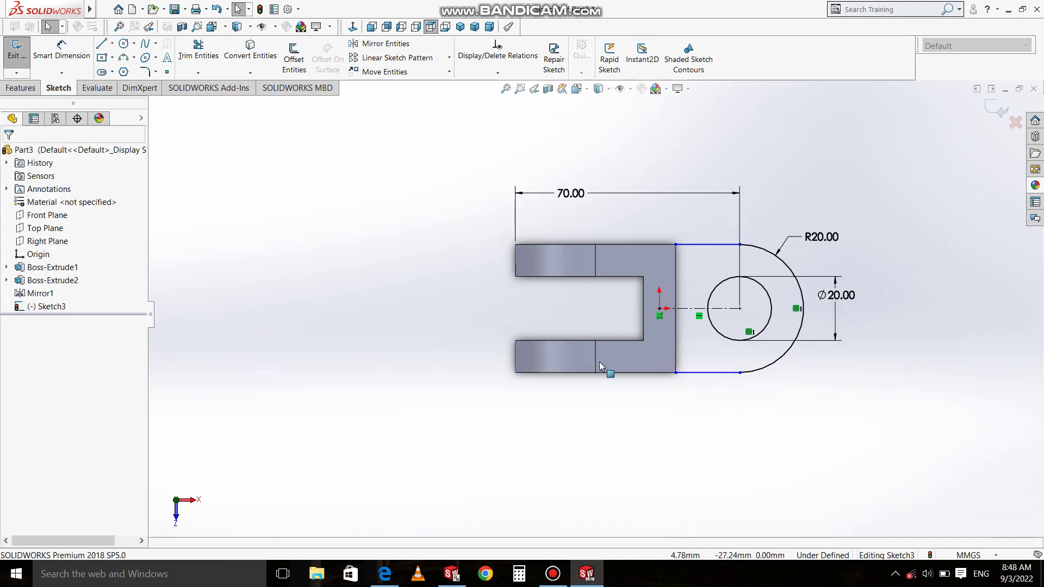
# Step: Extrude the lug region around the hole 10 mm downward with a reversed blind direction, merged with the body
pyautogui.click(21, 88)
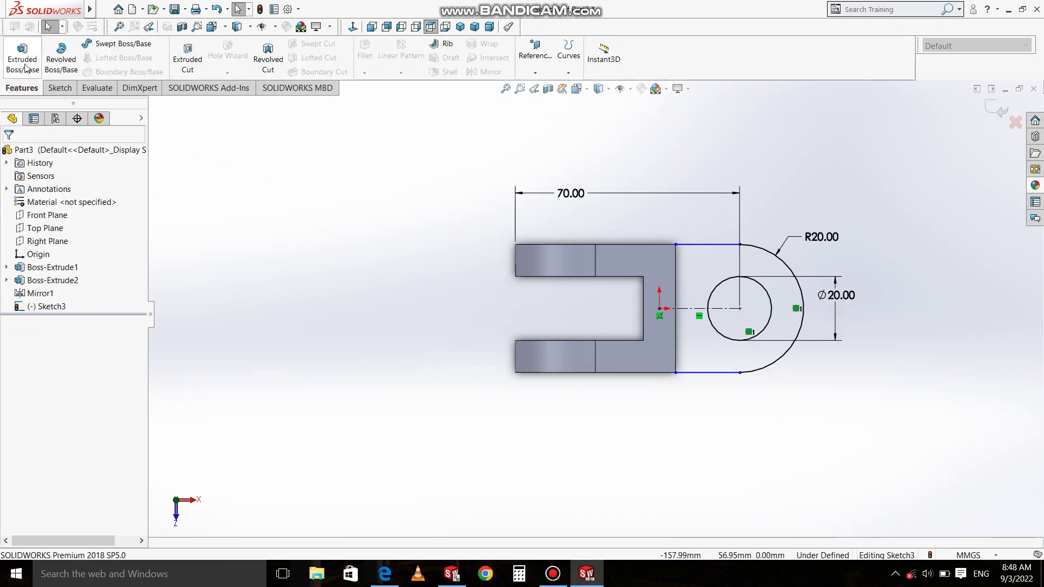
pyautogui.click(22, 59)
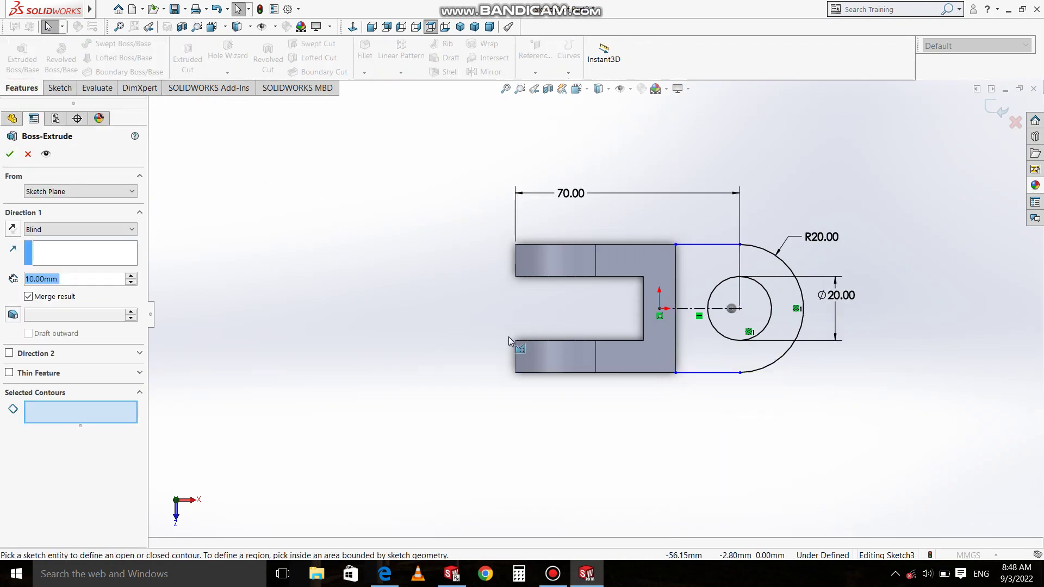
pyautogui.click(460, 26)
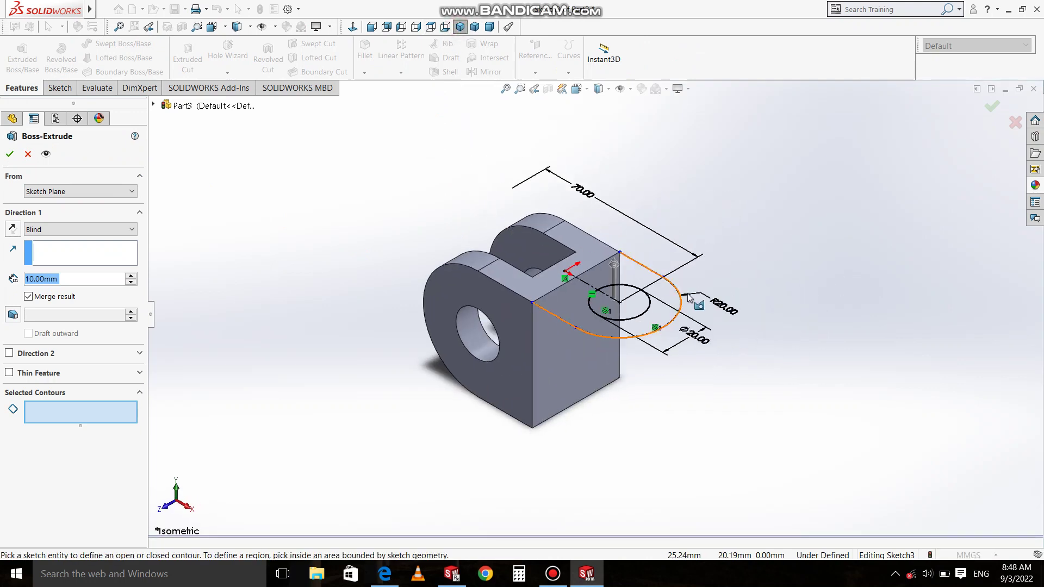
pyautogui.click(13, 230)
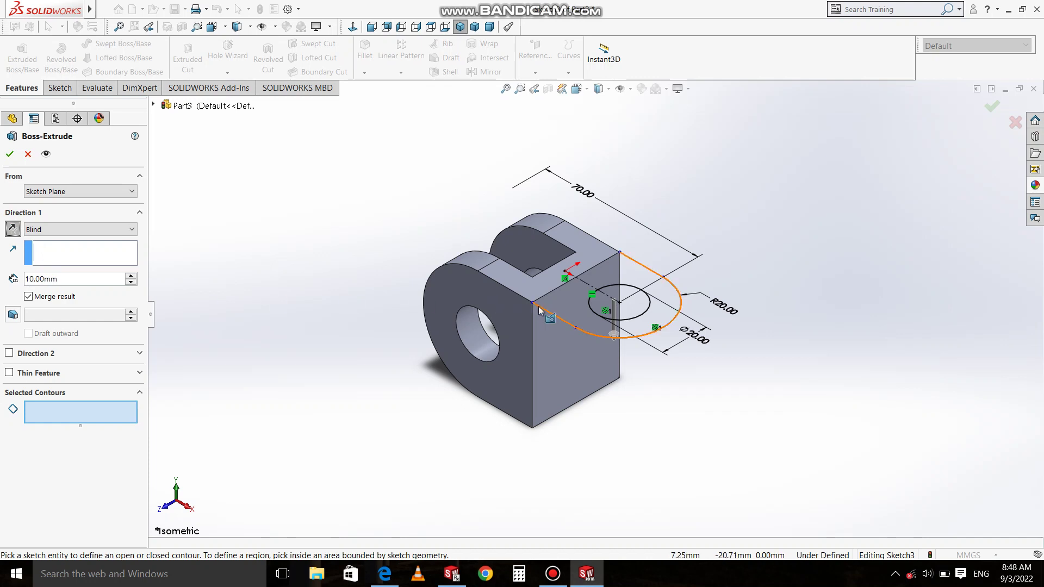
pyautogui.click(562, 304)
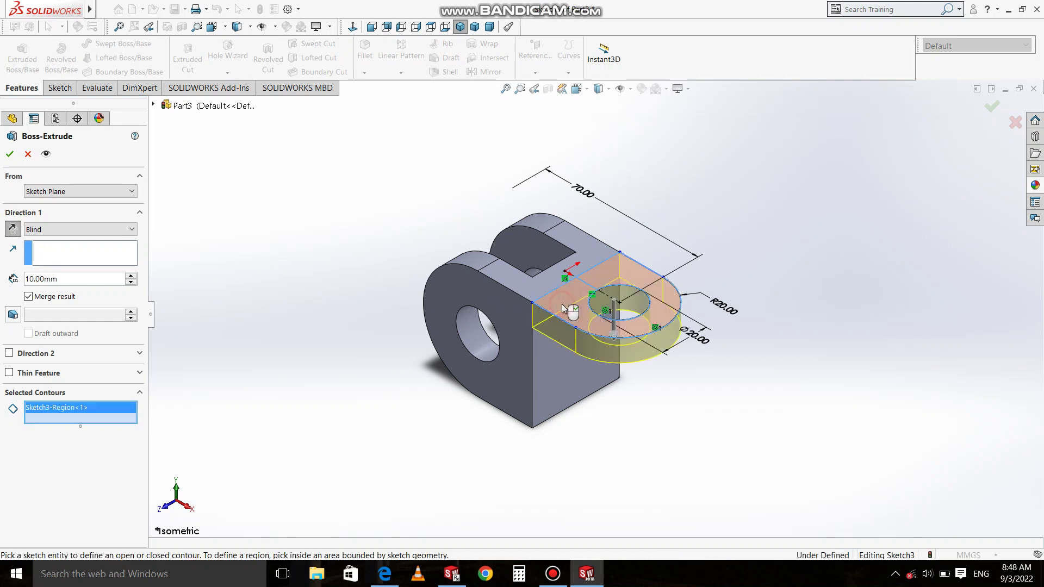
pyautogui.click(10, 155)
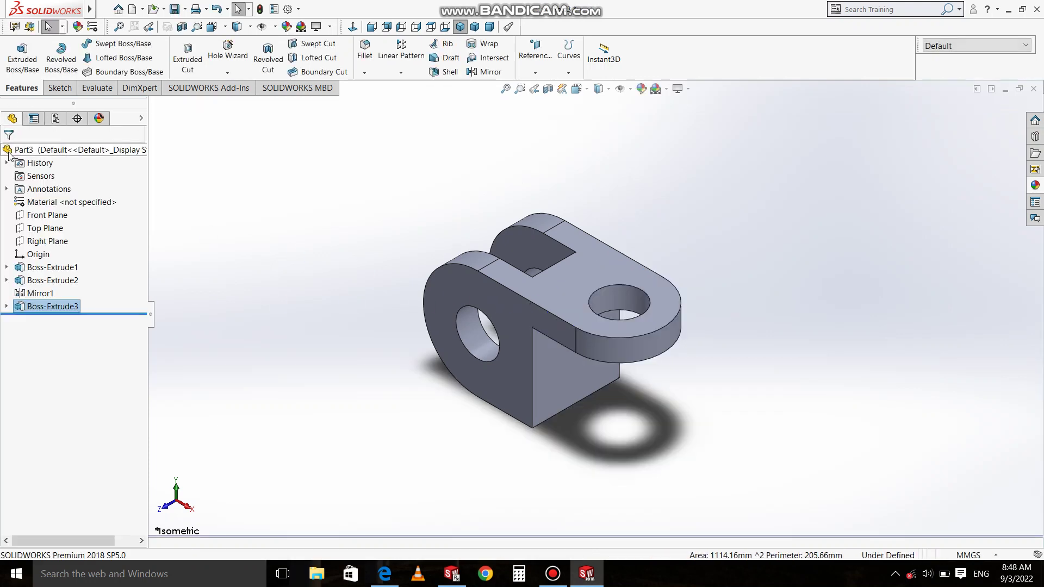
# Step: Bring up the pattern and mirror commands for the new lug extrusion
pyautogui.click(400, 72)
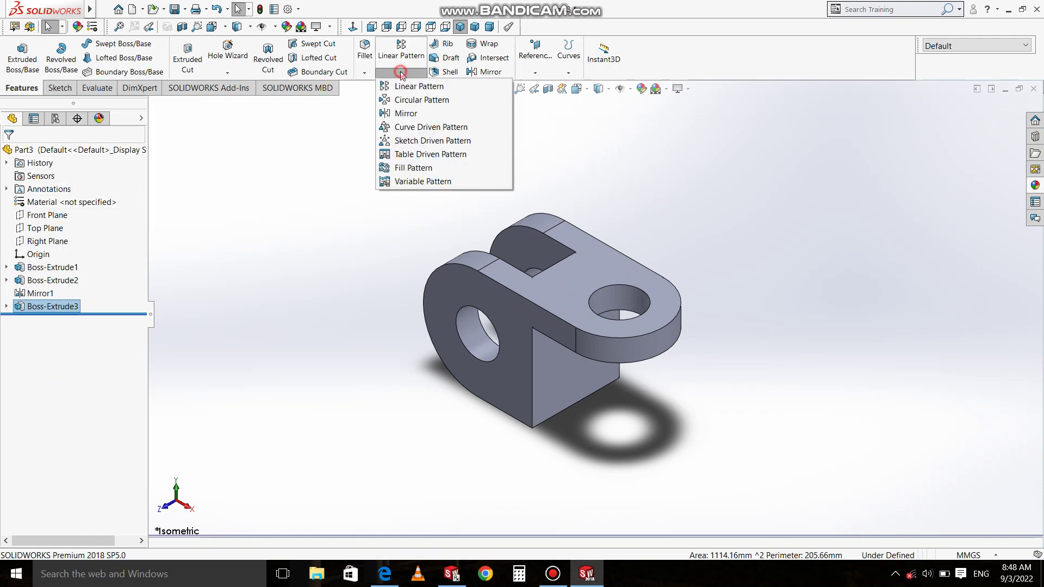